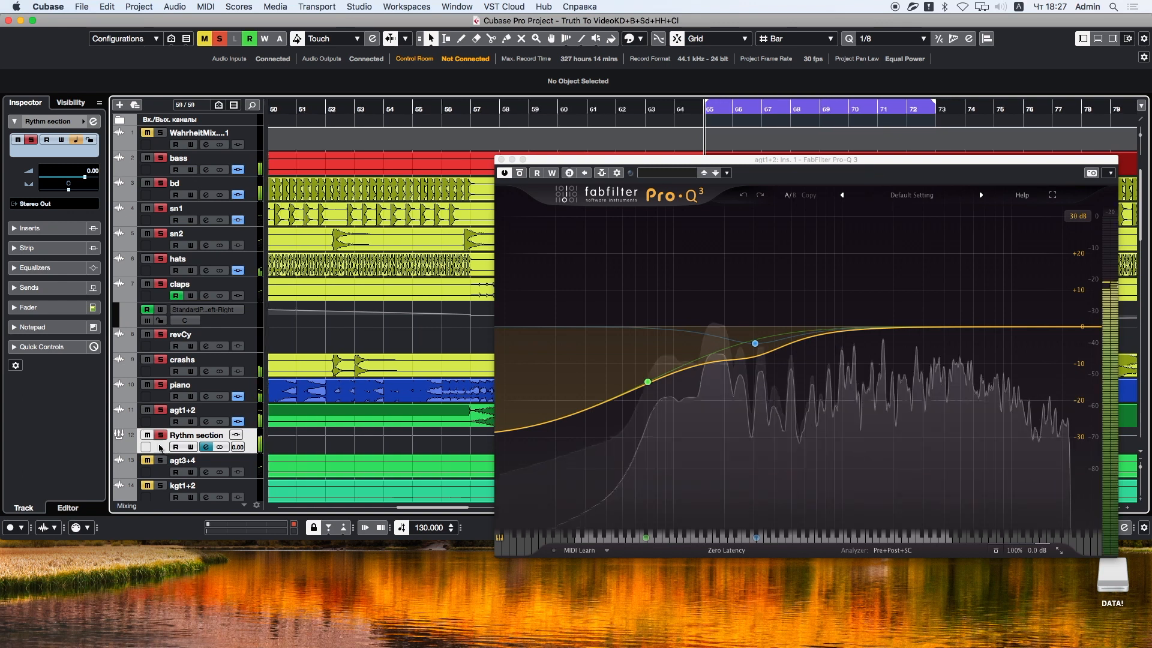
Show the basic track settings, pan the agt1+2 track to R40, and close its Pro-Q 3 window
left_click(157, 399)
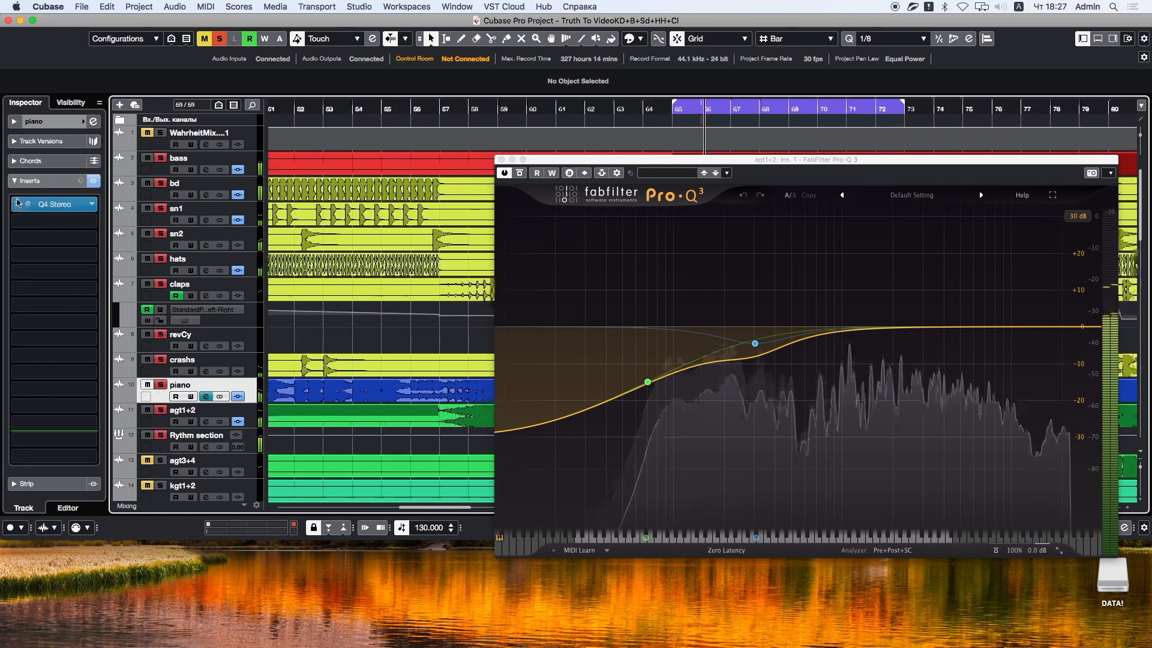
left_click(54, 123)
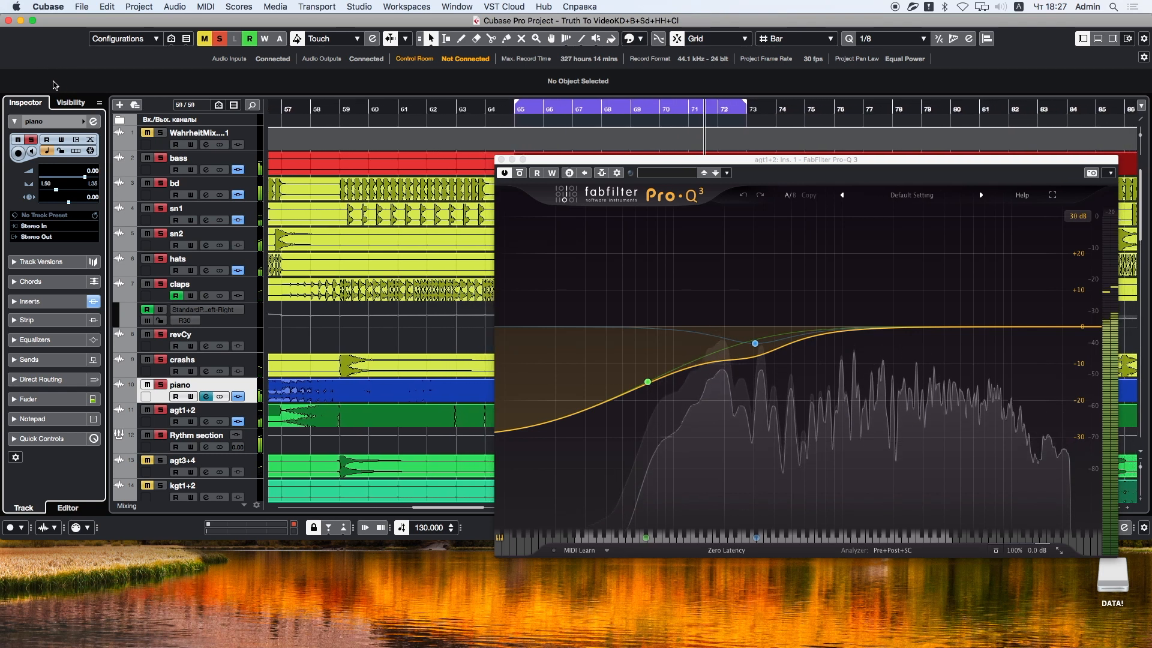
left_click(156, 427)
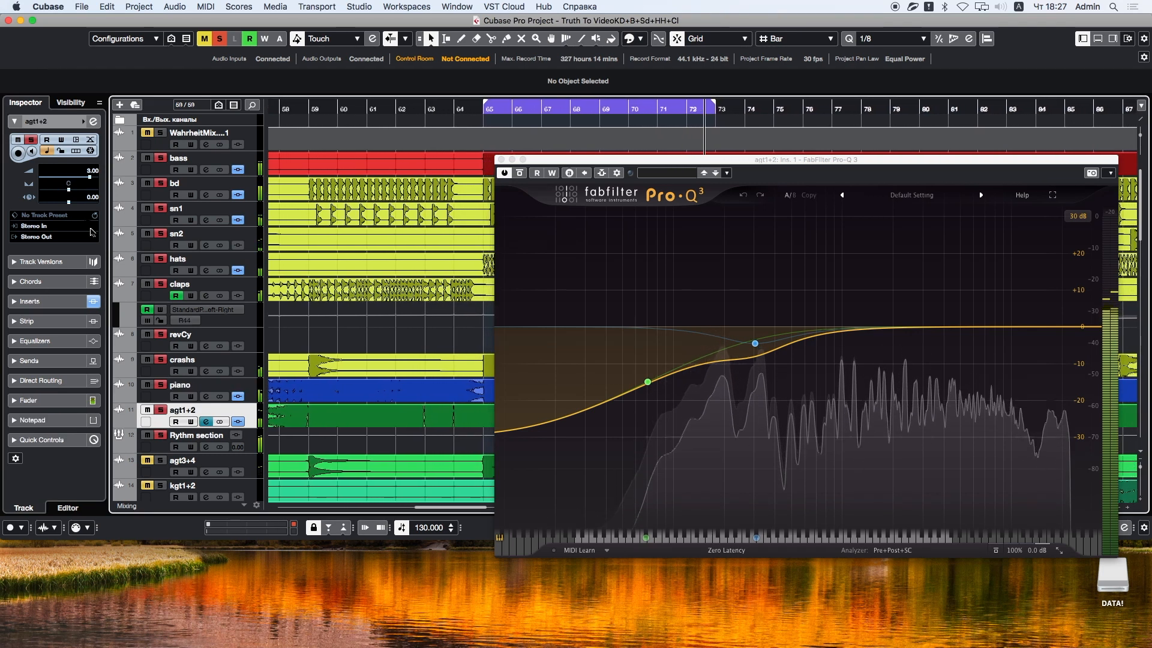
left_click_drag(69, 194, 79, 193)
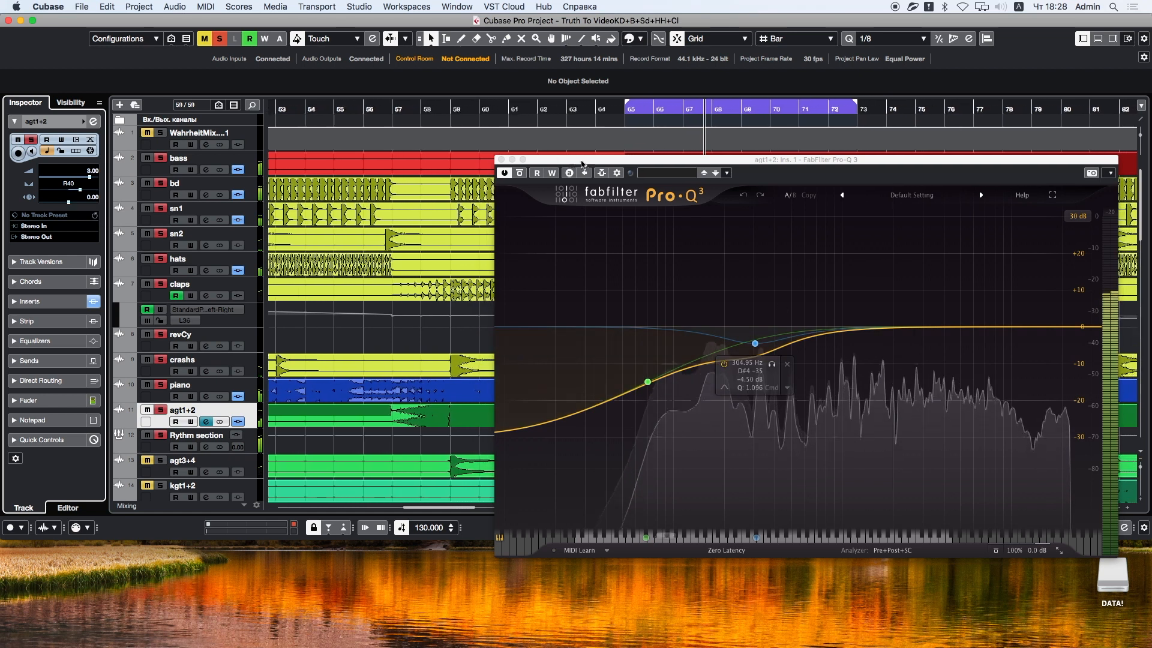
left_click(500, 159)
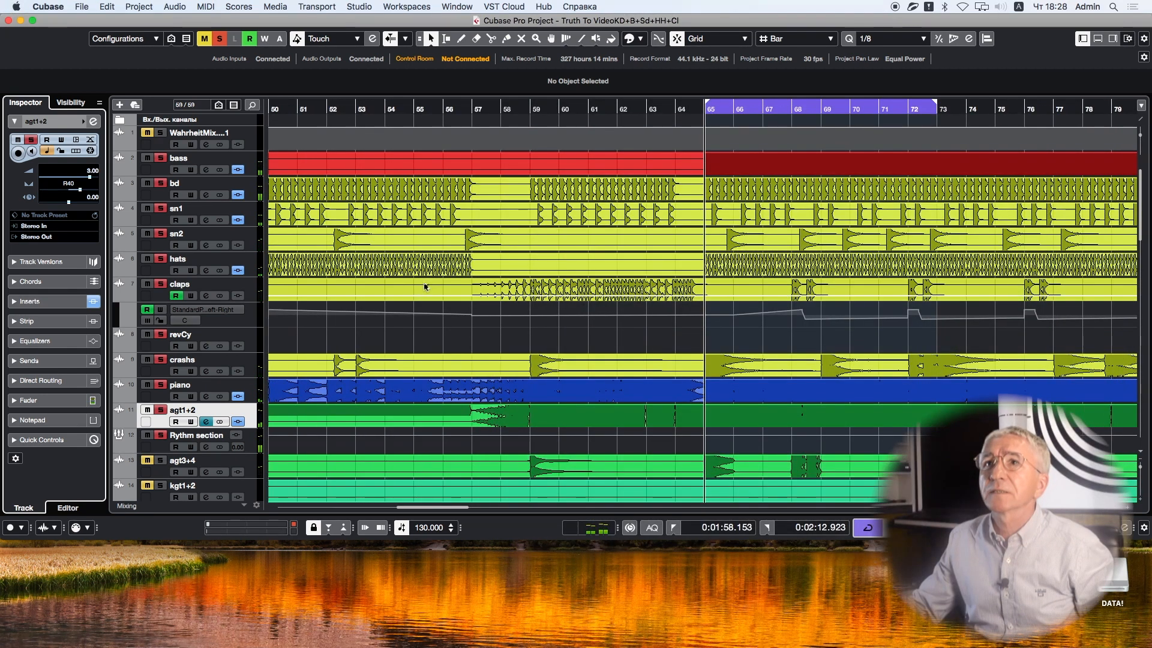
Solo the agt1+2 track alone, start playback, and add the agt3+4 track to the solo
left_click(161, 411)
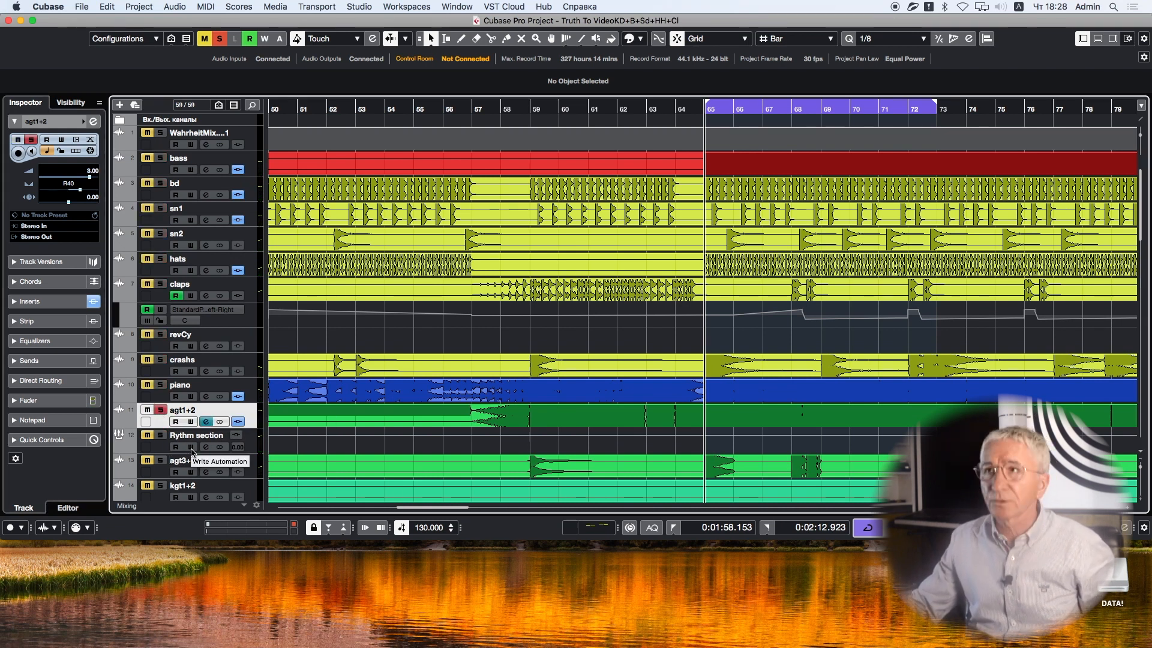
key("g")
key("space")
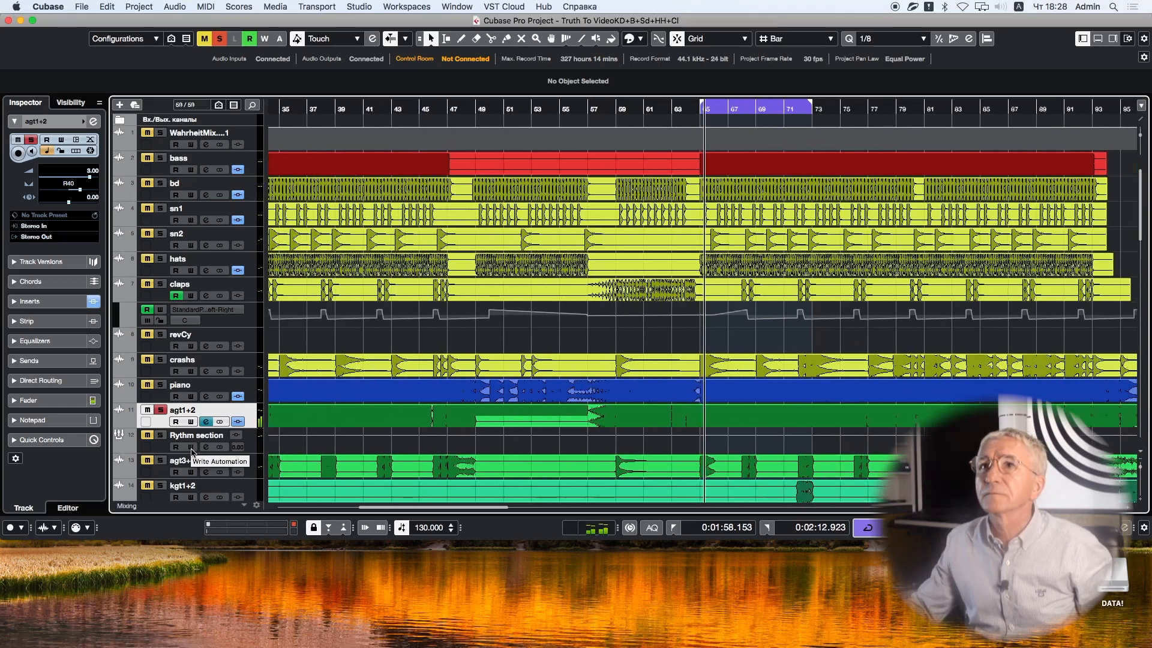
left_click(164, 463)
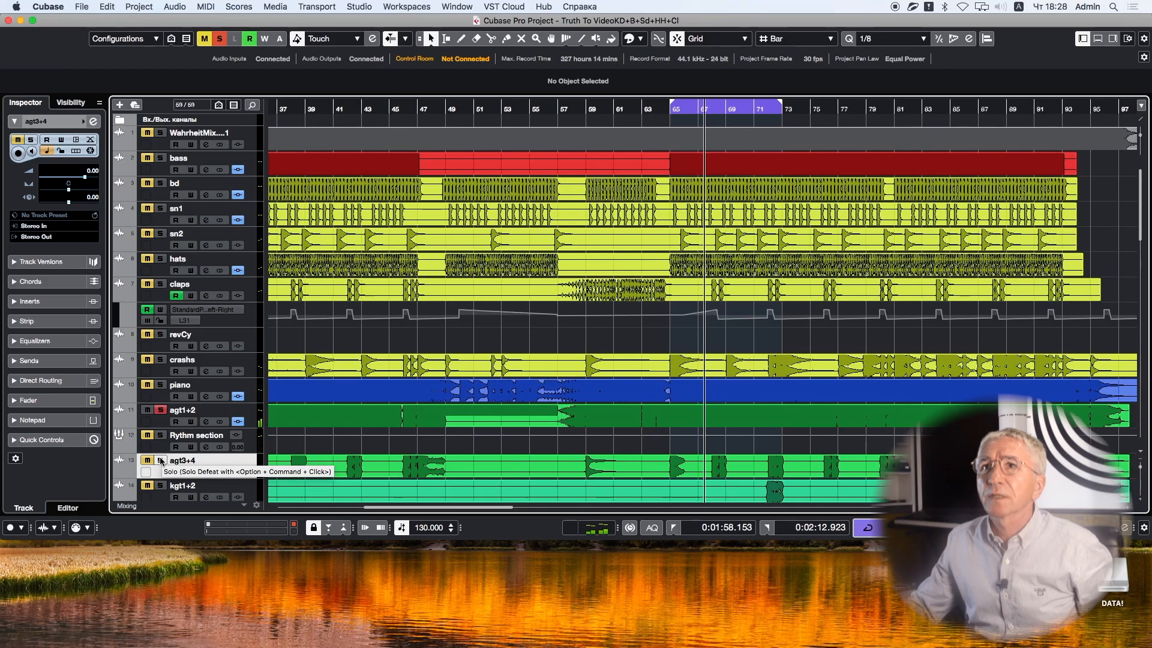
left_click(161, 461)
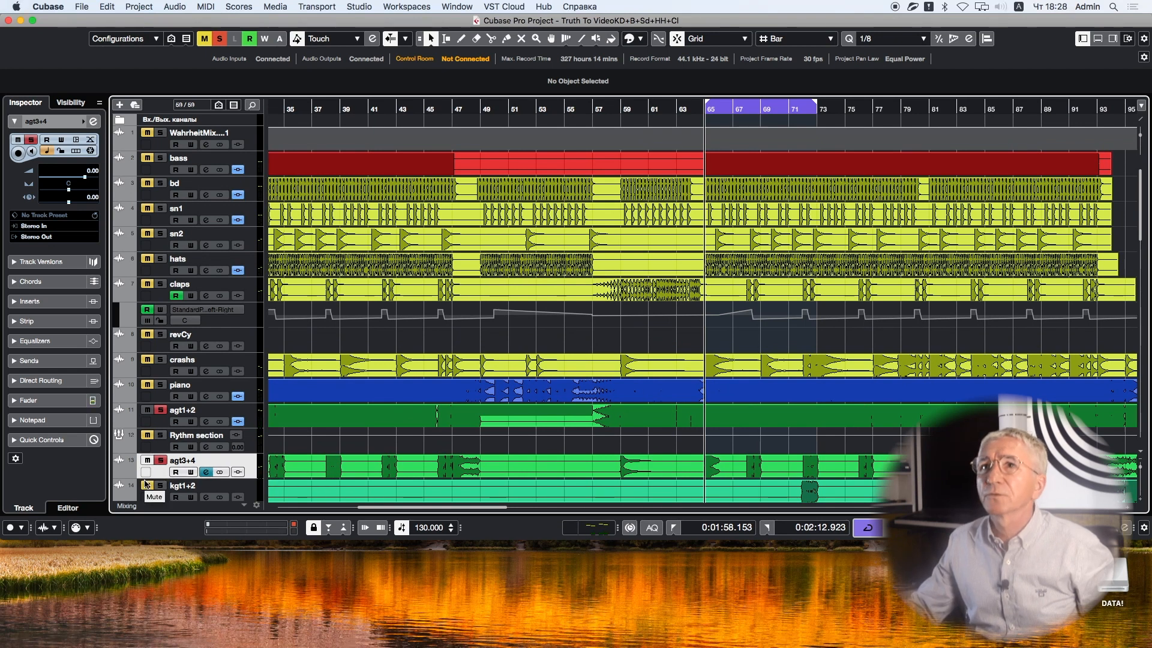
Move playback to bar 81 and add the kgt1+2 track to the solo
scroll(156, 475, "down", 3)
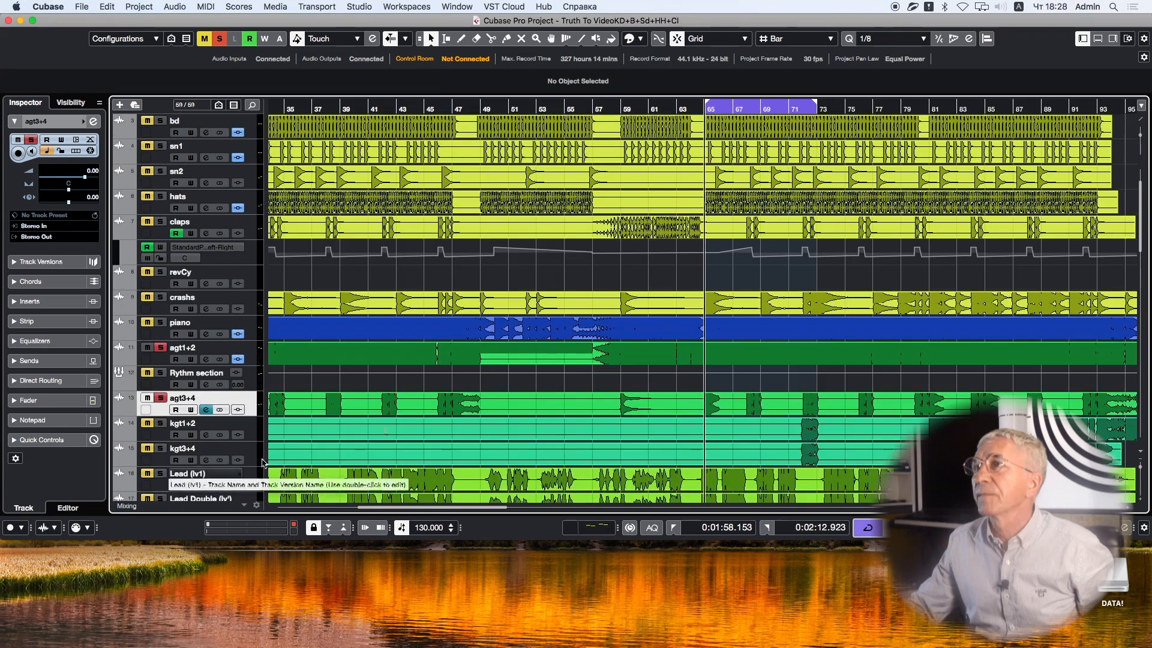
left_click(924, 111)
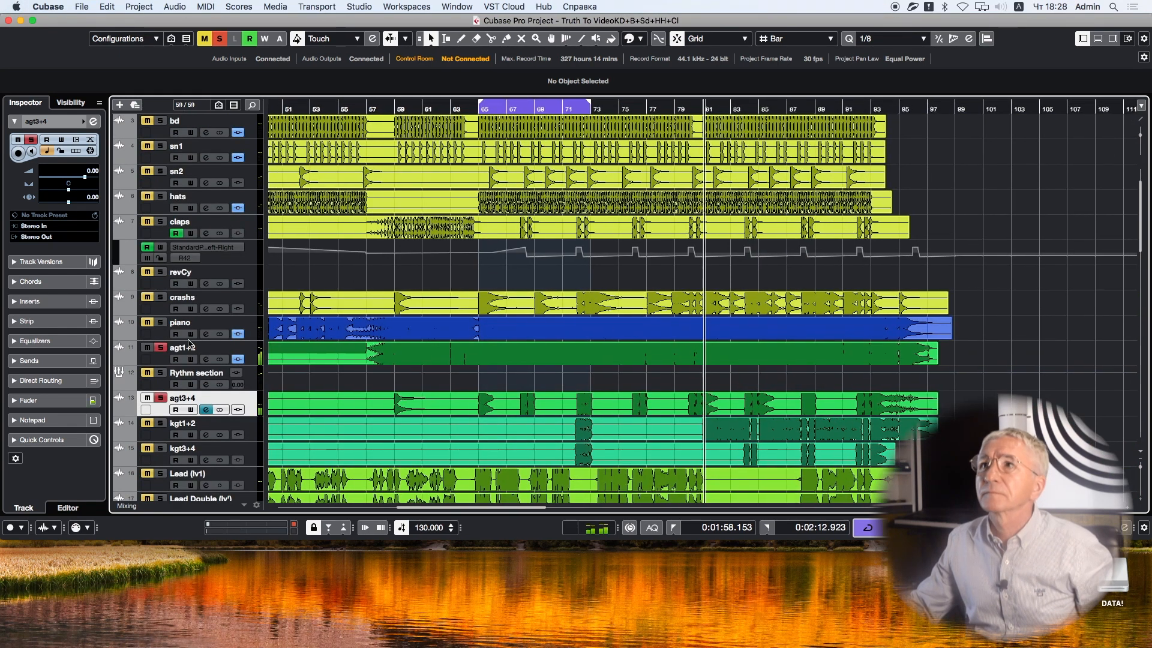
left_click(161, 424)
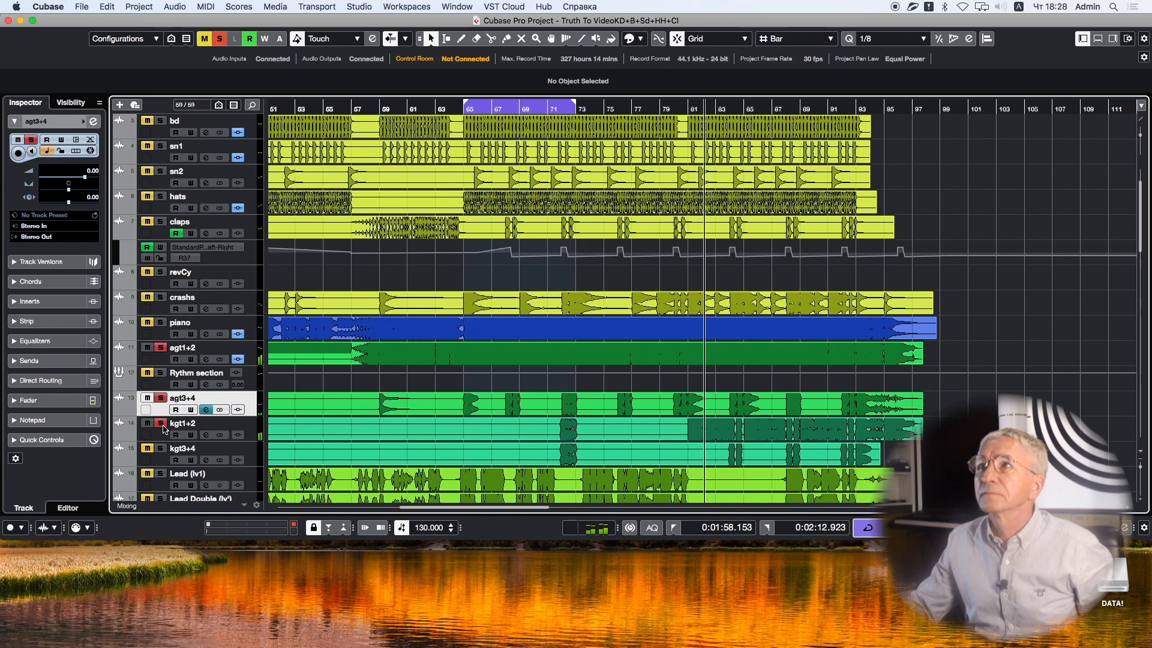
Raise the kgt1+2 track's volume to 4.87
left_click(162, 435)
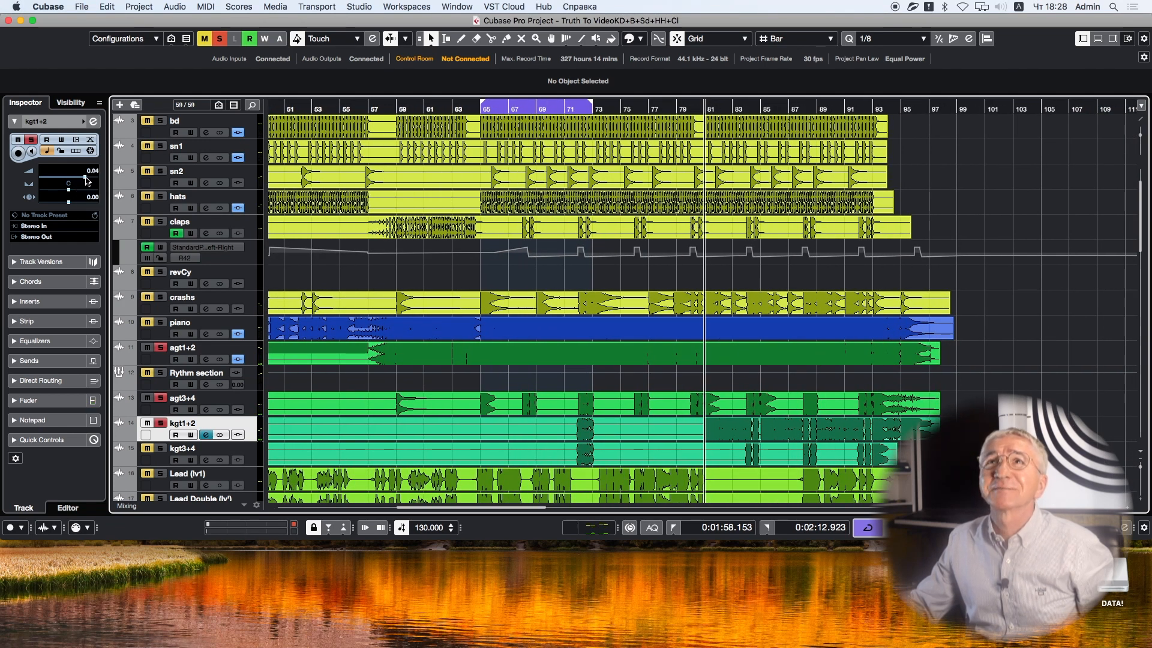
left_click_drag(87, 172, 84, 174)
scroll(87, 174, "up", 3)
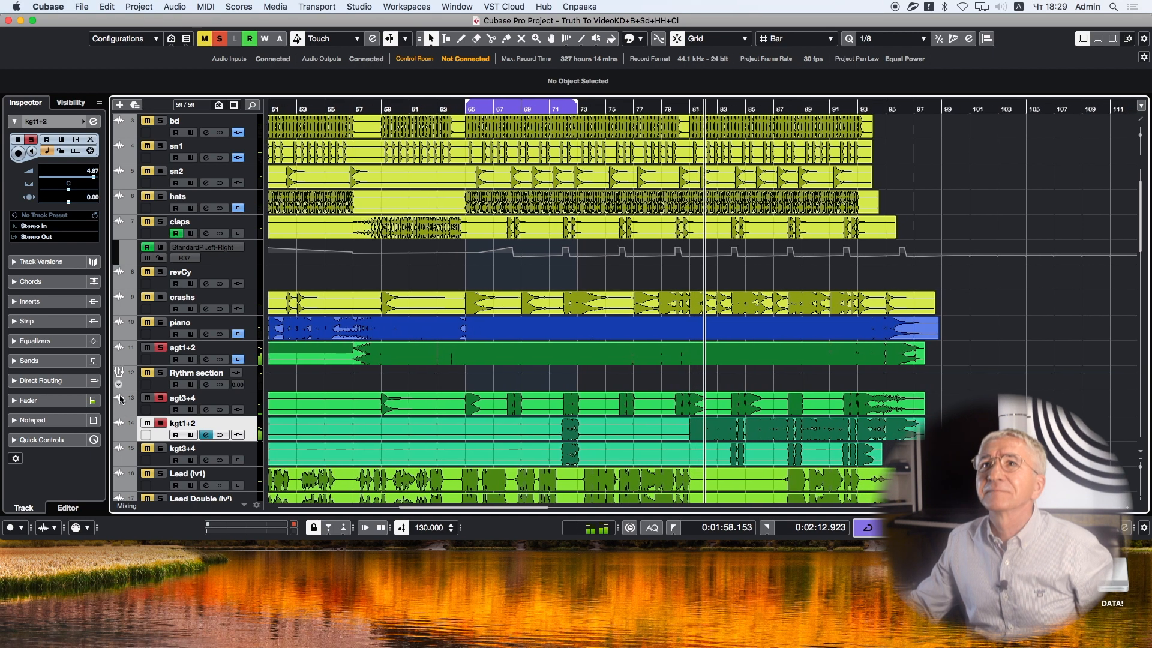
Solo kgt1+2 alone and set its panning to R27 and R37 with the Stereo Combined Panner
left_click(158, 436)
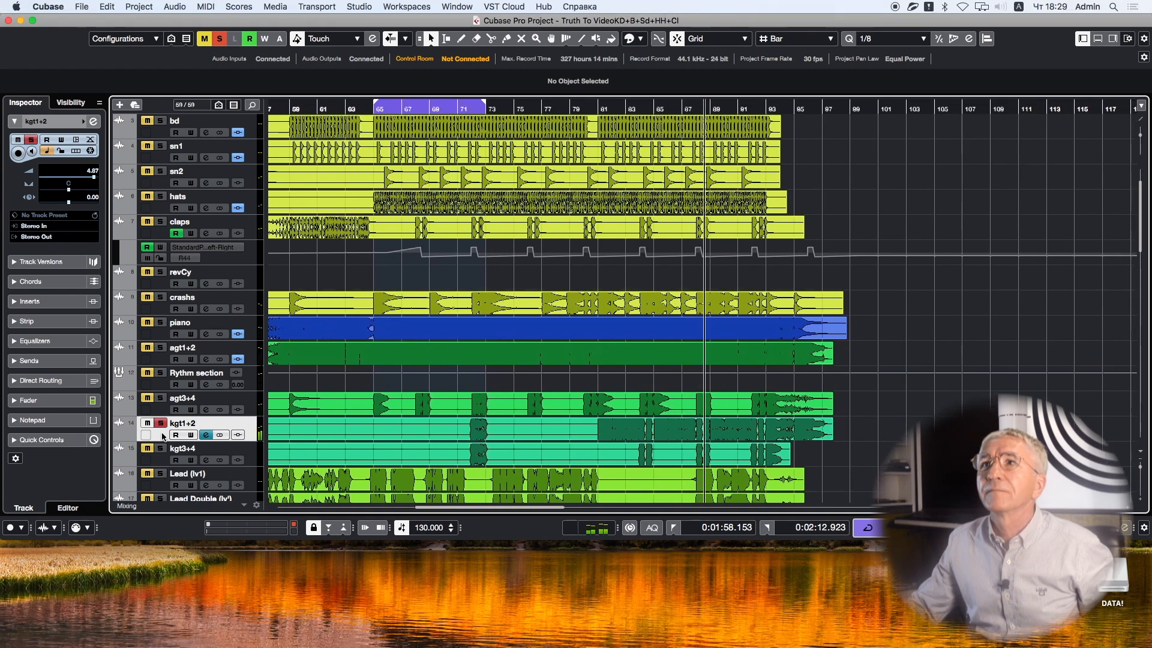
key("space")
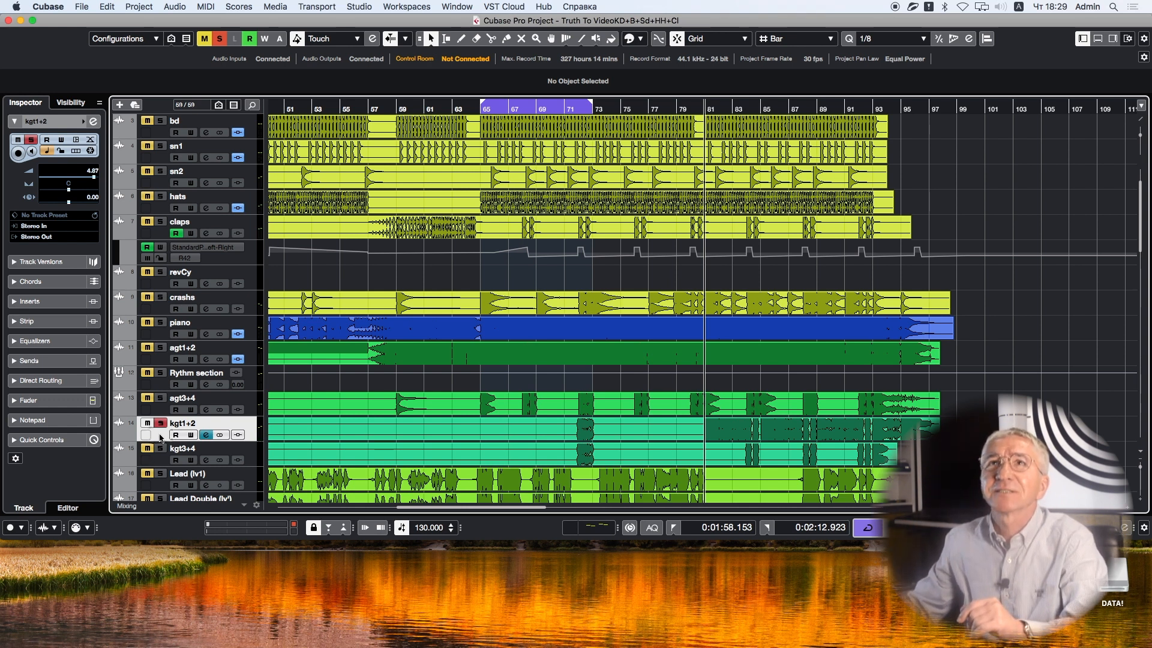
right_click(68, 191)
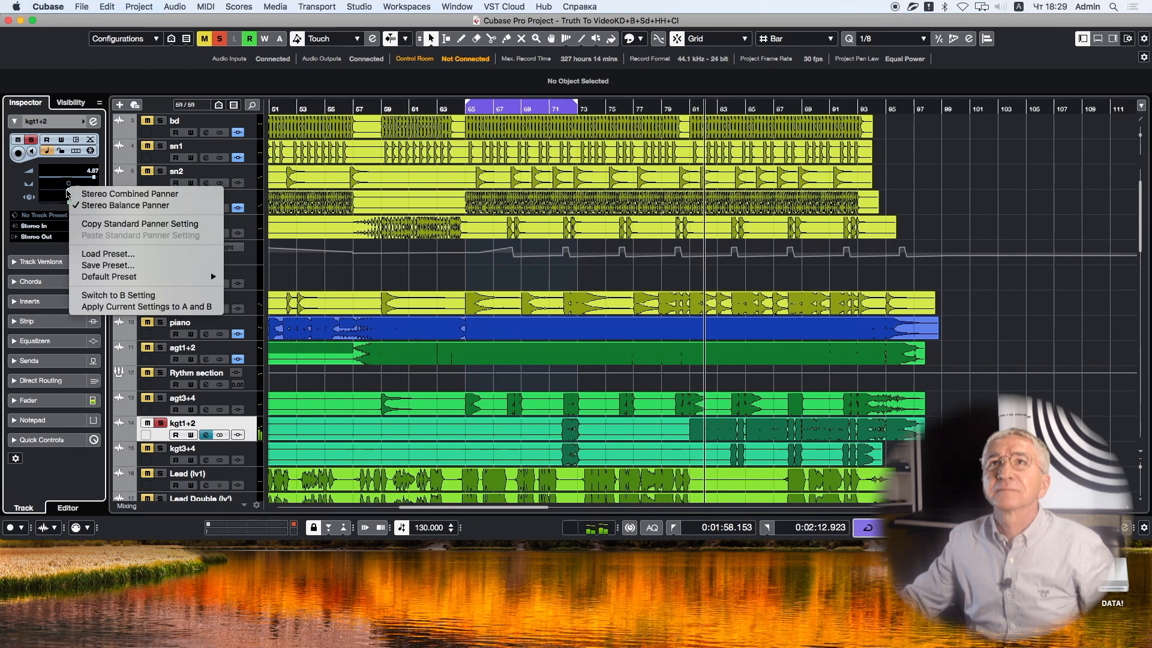
left_click(75, 194)
left_click_drag(73, 190, 83, 83)
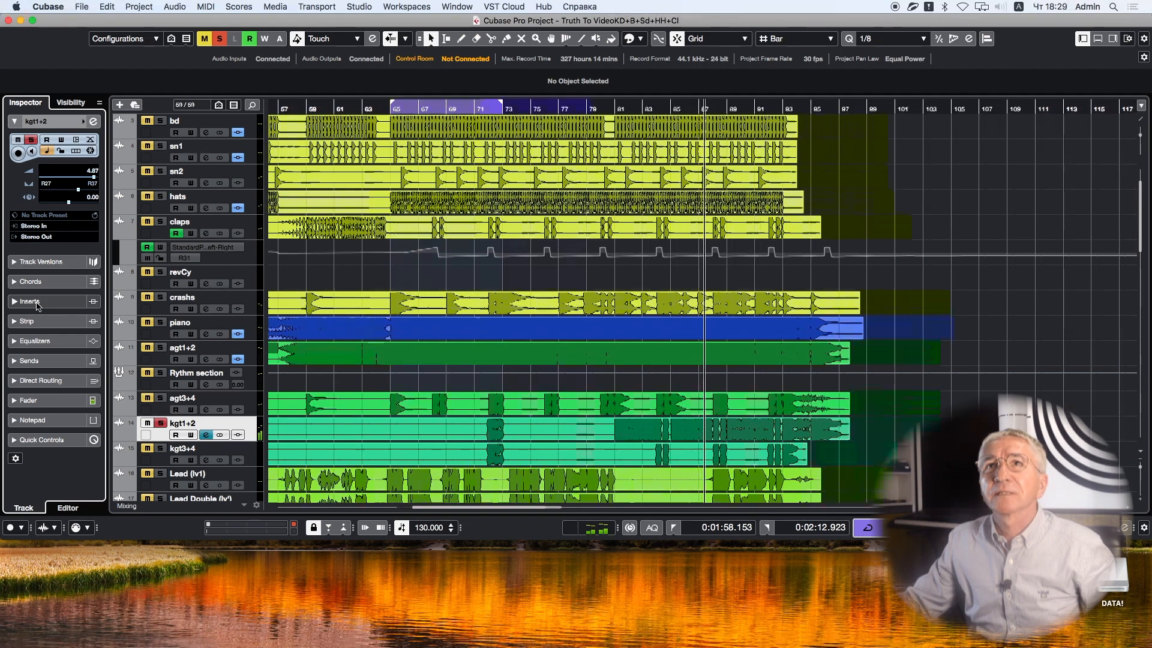
Insert the Q4 Stereo equalizer in the first insert slot of the kgt1+2 track
left_click(39, 305)
left_click(60, 206)
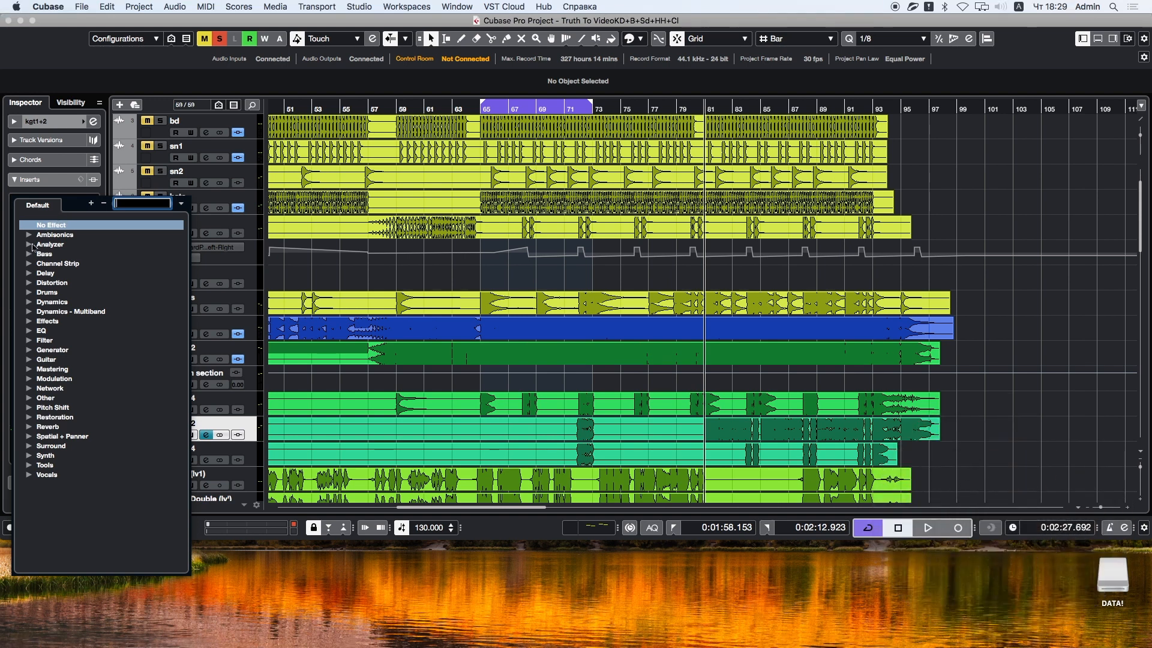
type("q4")
left_click(68, 264)
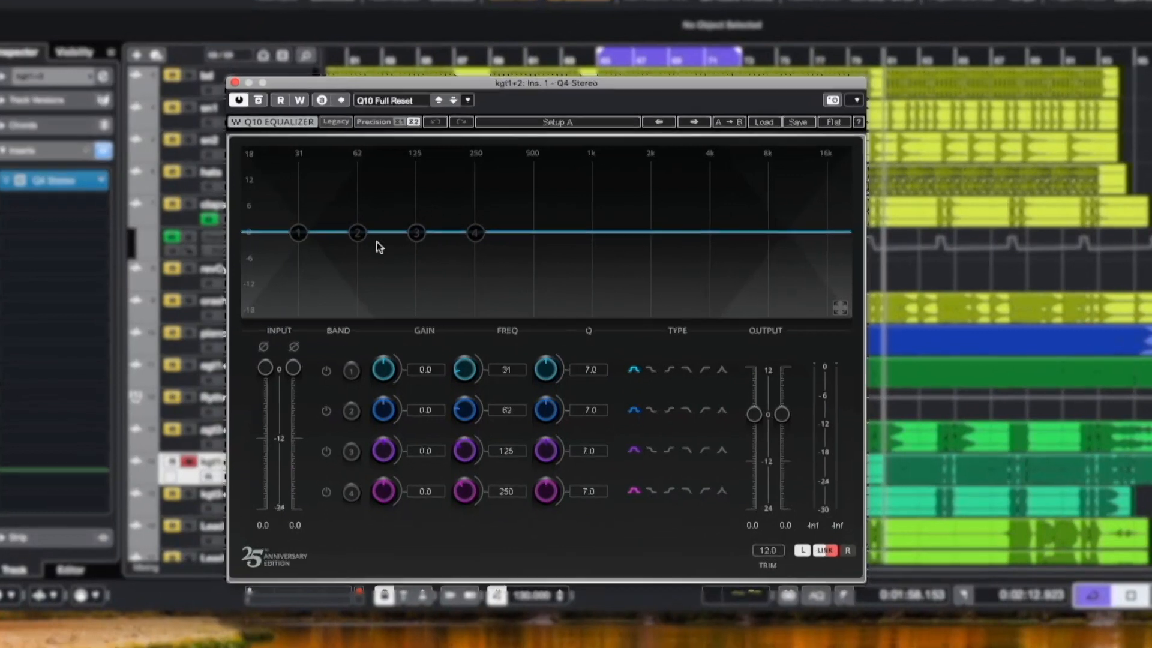
Enable band 1 of the equalizer as a high-pass filter at 189 Hz
left_click(339, 374)
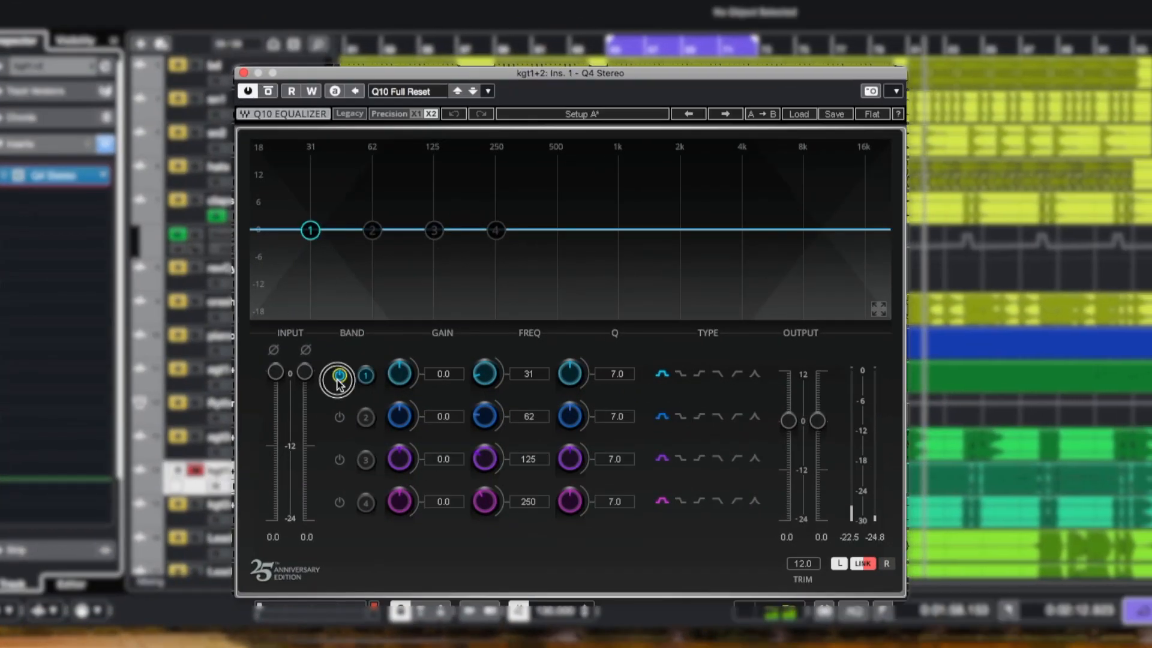
left_click(738, 374)
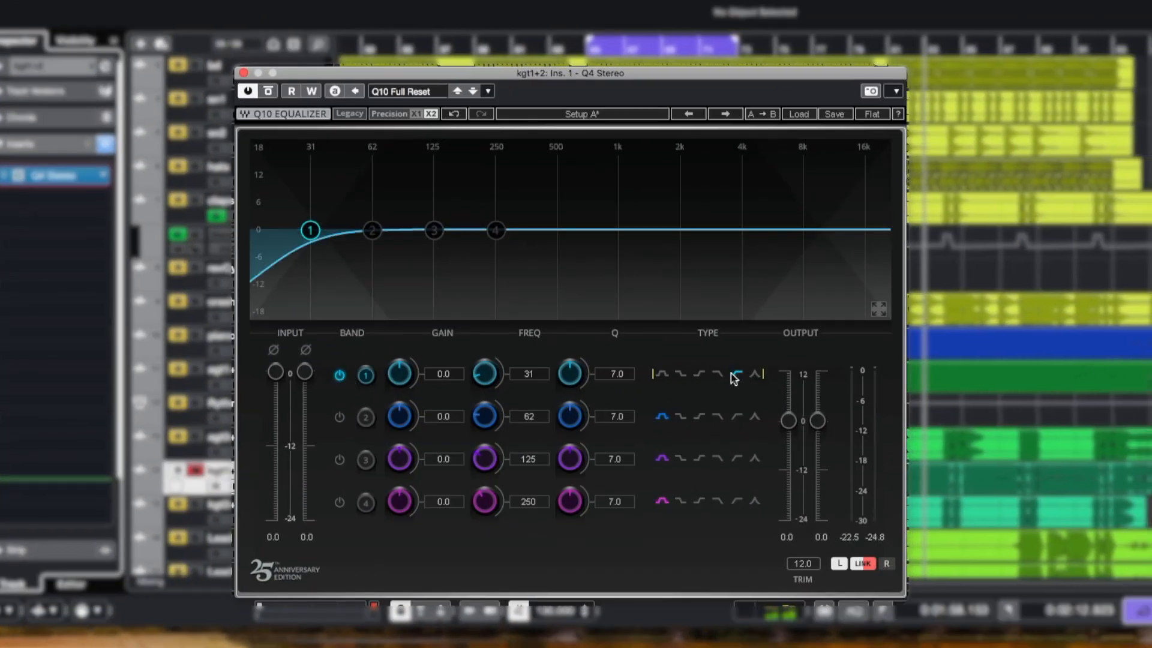
left_click_drag(310, 231, 471, 236)
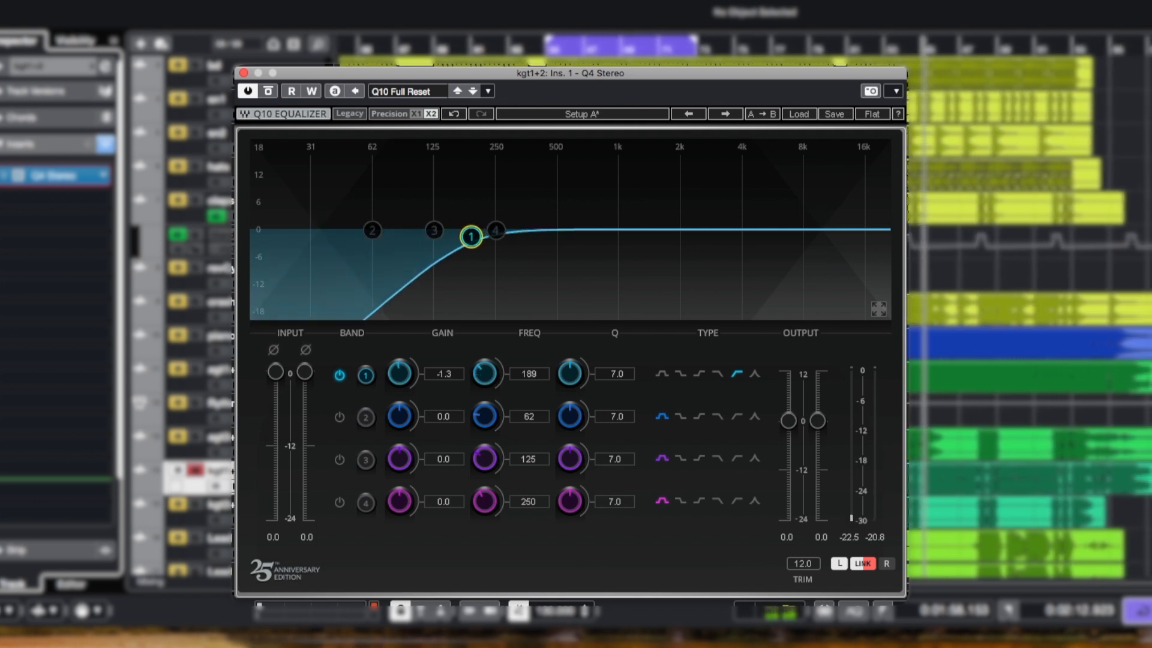
Enable band 4 of the equalizer as a low-pass filter at 2828 Hz
left_click(340, 502)
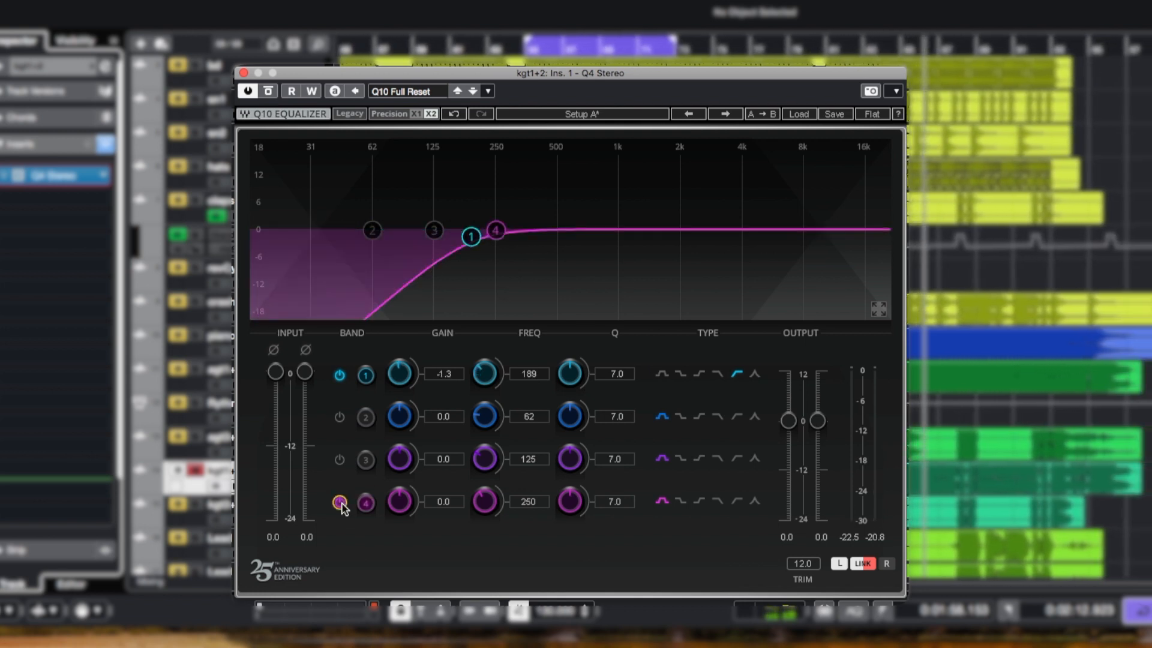
left_click(718, 501)
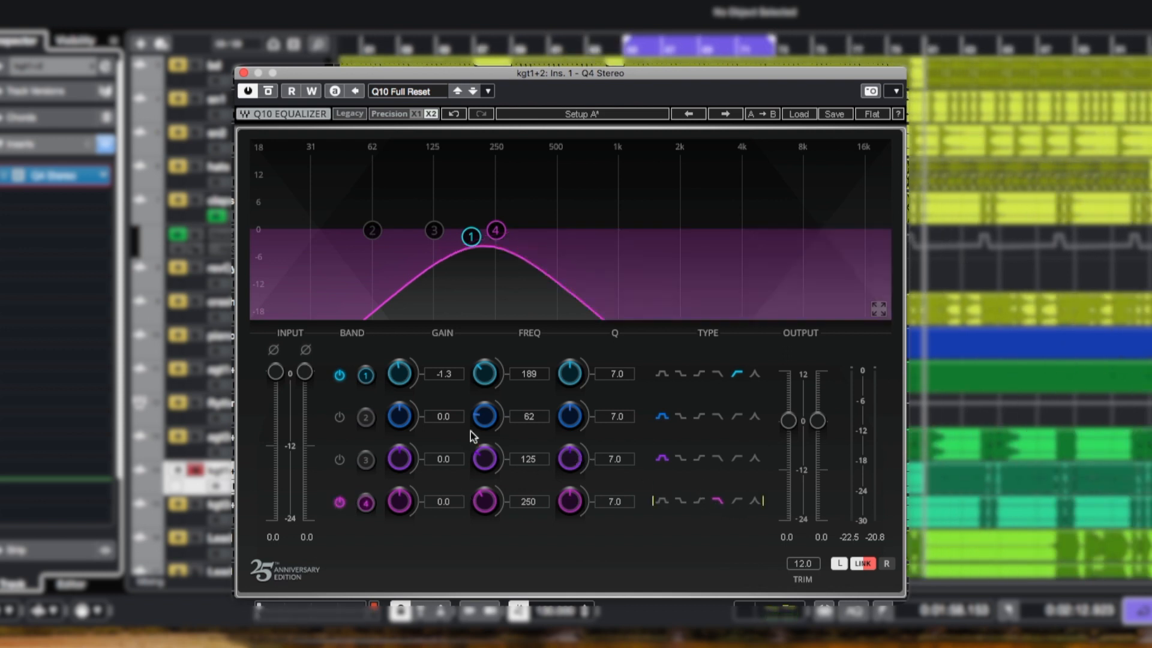
left_click_drag(519, 508, 519, 455)
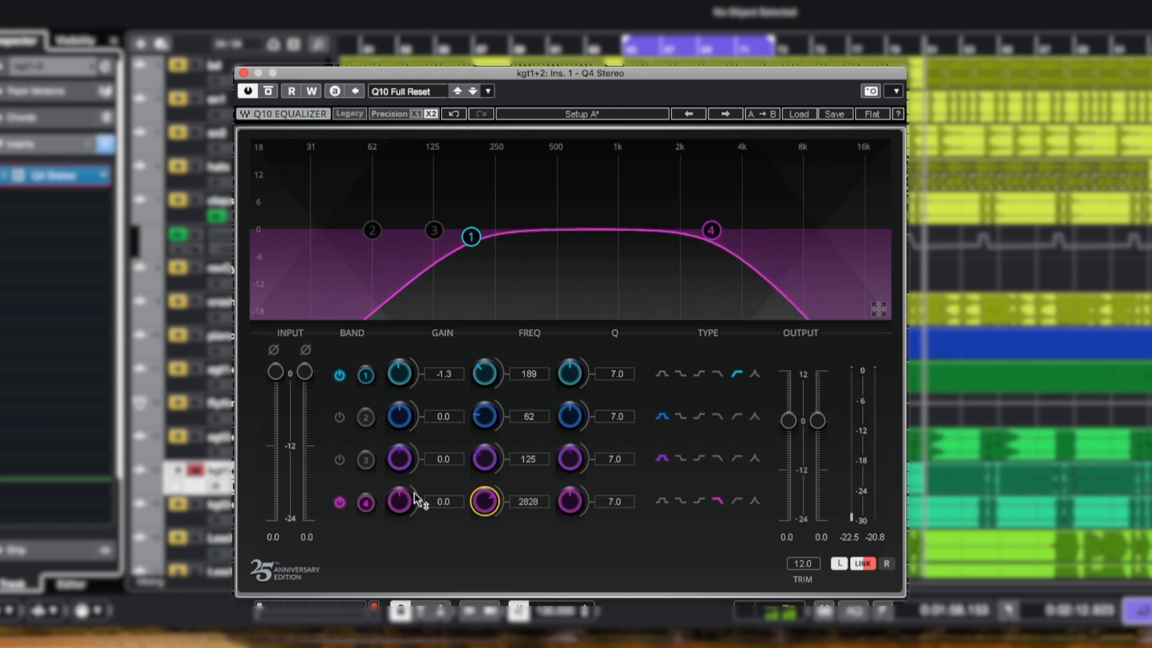
Enable band 3 of the equalizer and add the piano and agt1+2 tracks to the solo
left_click(339, 460)
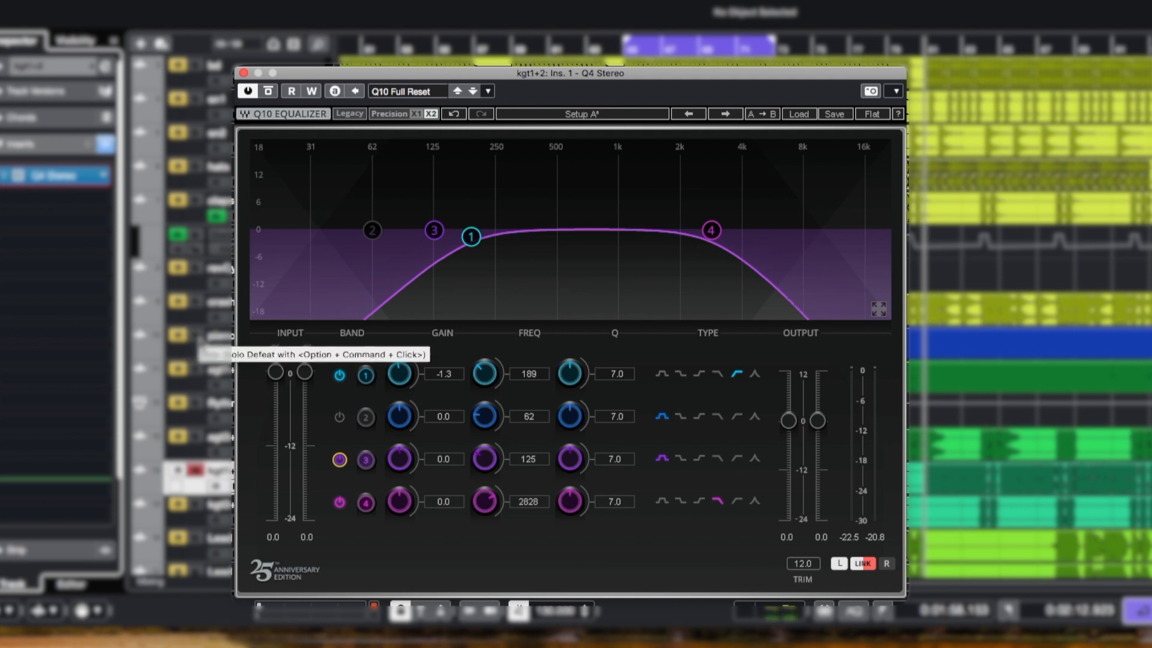
left_click(196, 328)
left_click(195, 370)
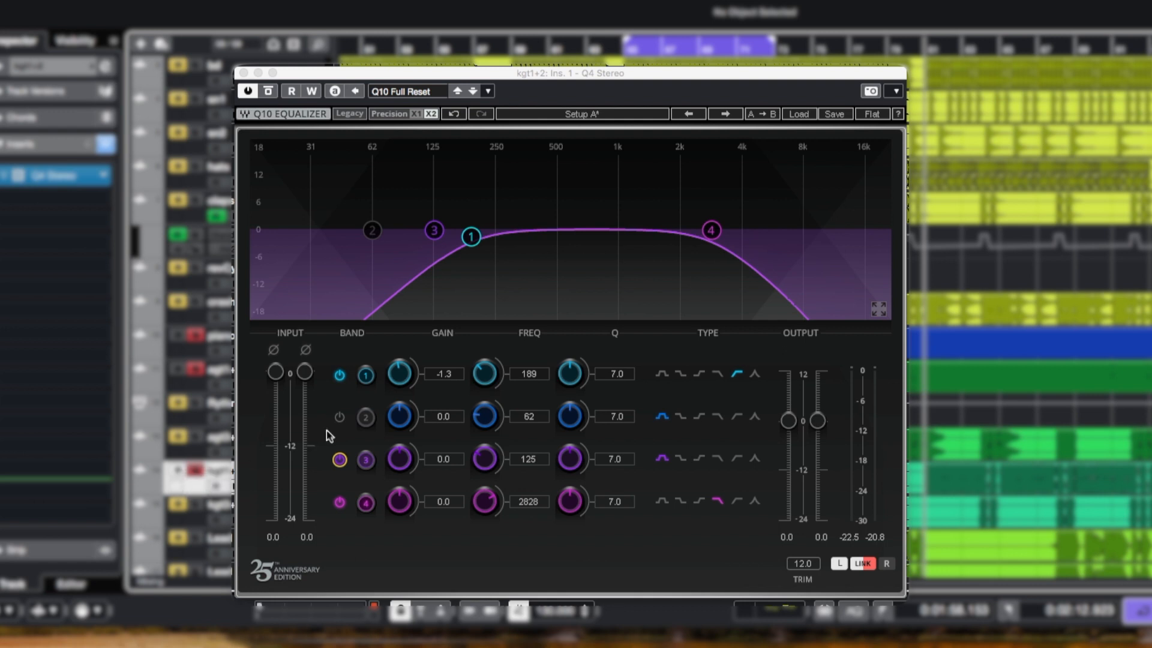
Enable band 2 of the equalizer and boost it by 17.9 dB at 1297 Hz
left_click(625, 226)
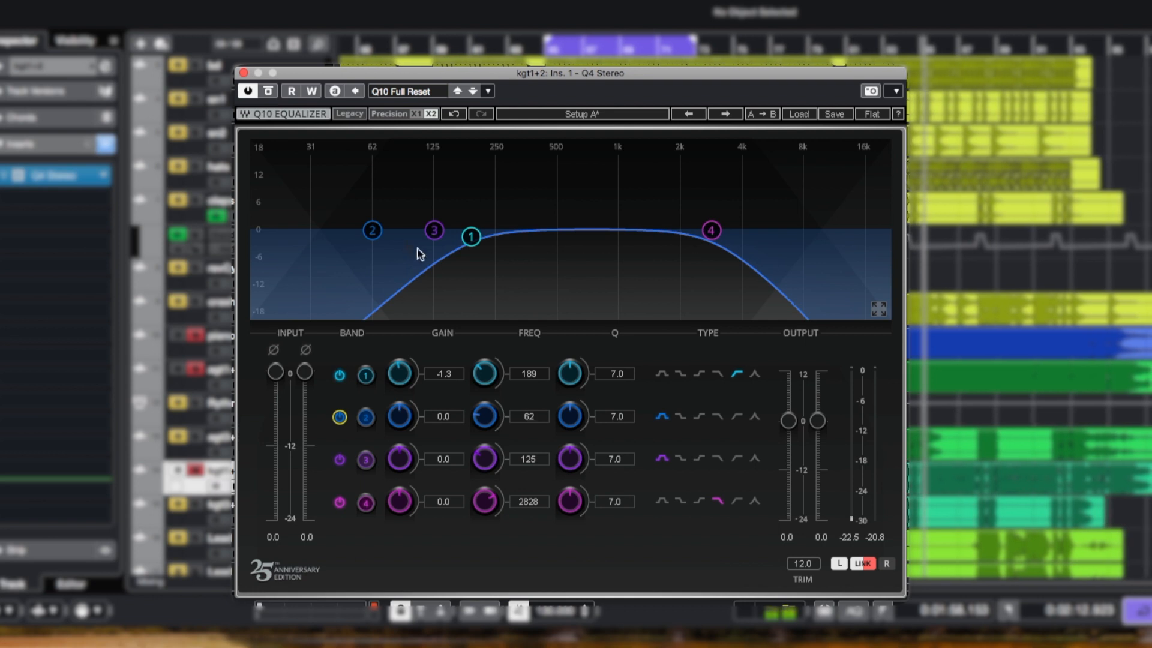
left_click_drag(373, 231, 640, 173)
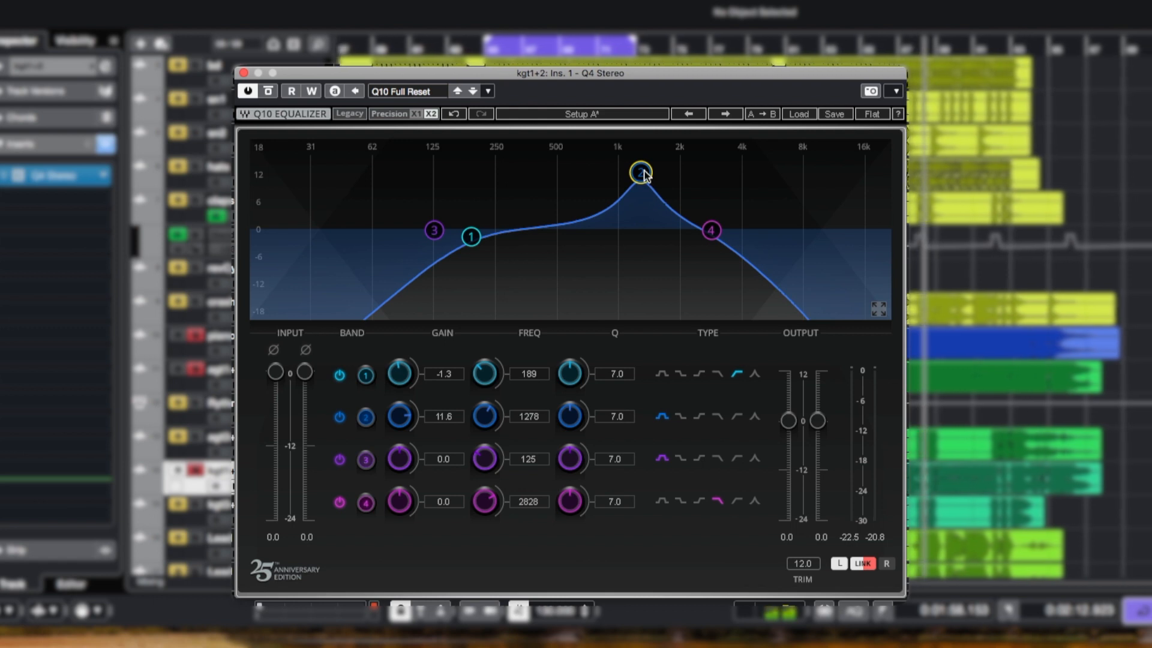
left_click_drag(642, 174, 642, 145)
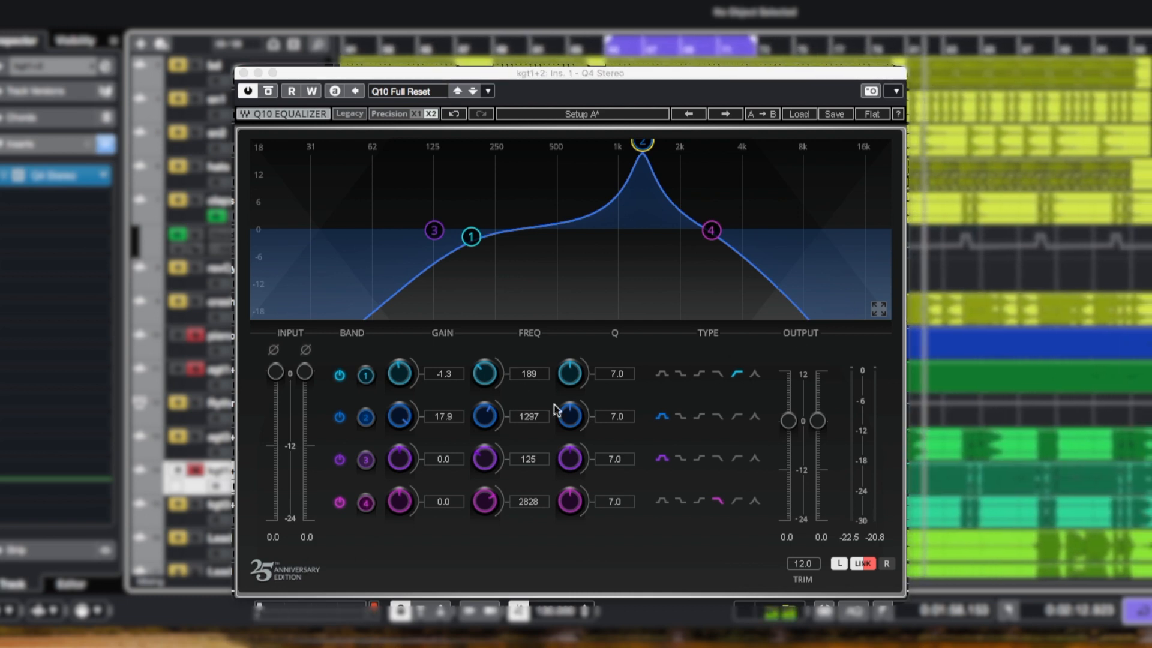
Raise band 4's low-pass cutoff to 10834 Hz and set band 2's boost to 18.0 dB at 2181 Hz
left_click_drag(529, 505, 529, 468)
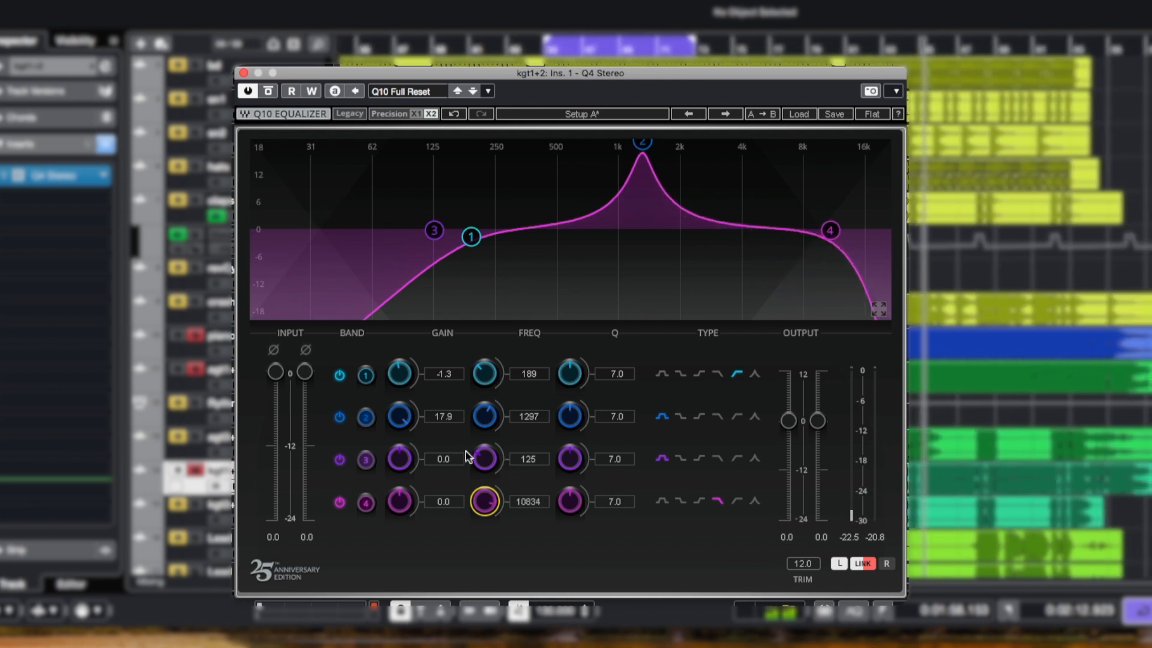
left_click_drag(531, 424, 531, 411)
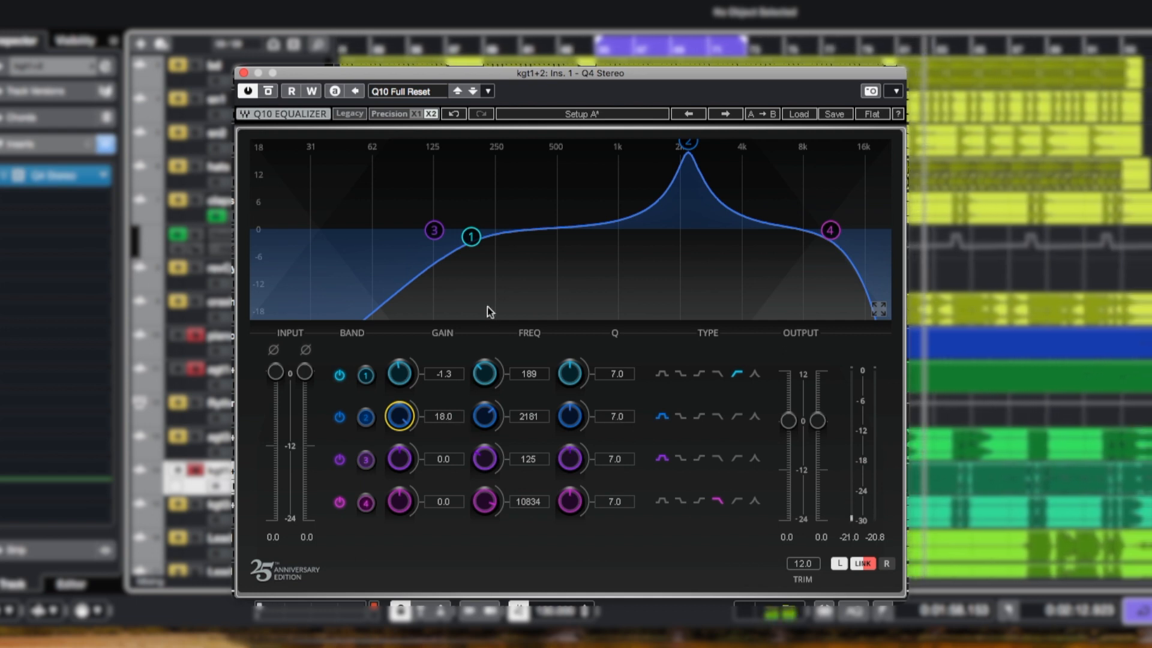
Move band 1 of the equalizer to -1.7 dB at 267 Hz and open band 2's Q value for editing
left_click_drag(477, 240, 508, 242)
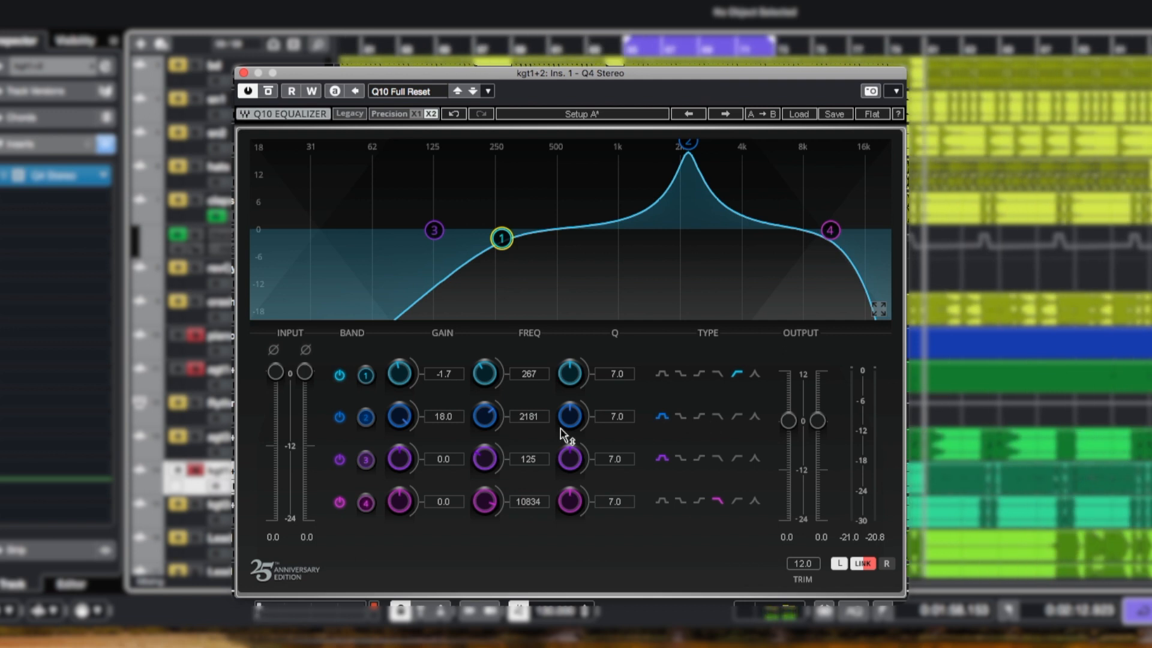
left_click(618, 416)
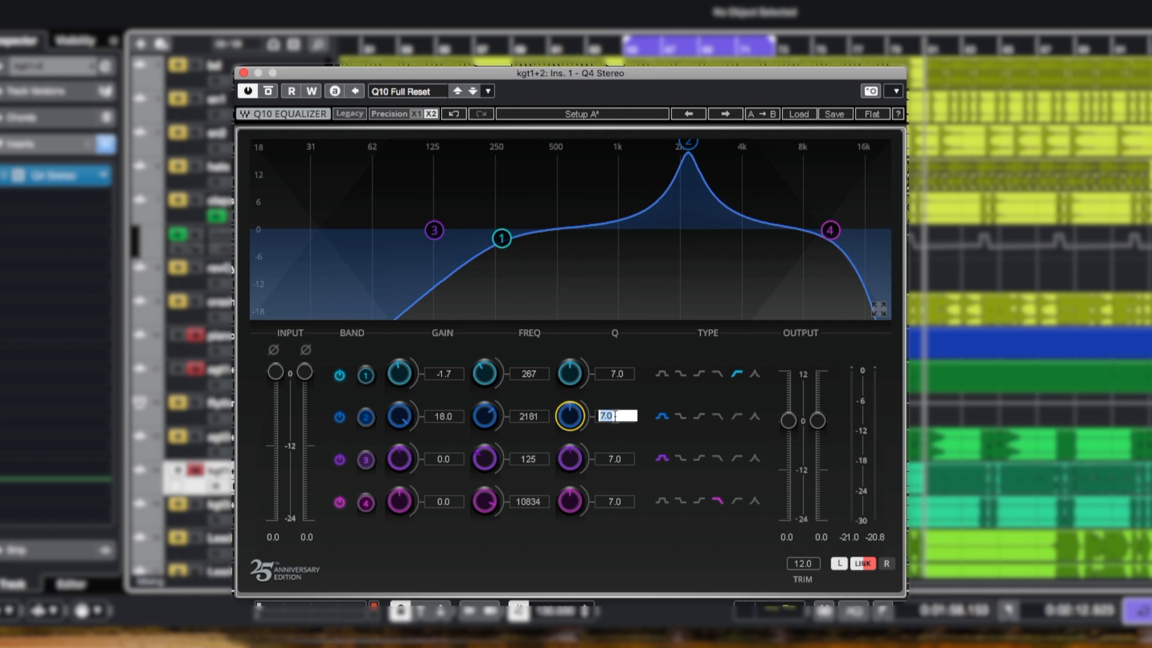
key("Return")
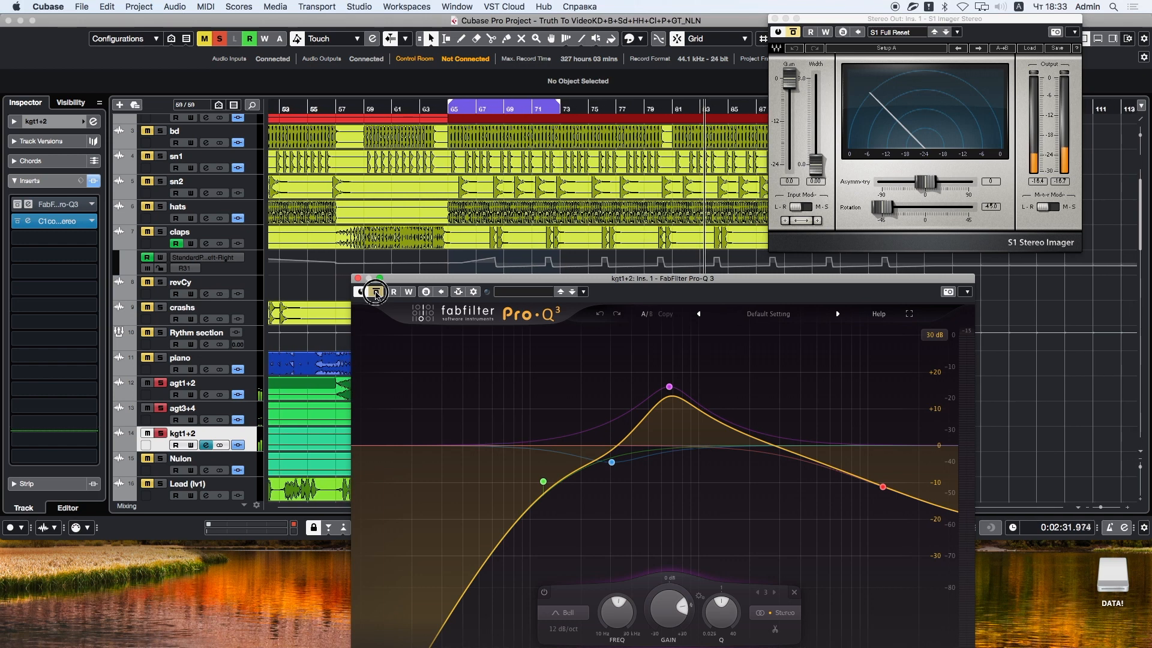
Turn off the bypass of the kgt1+2 track's Pro-Q 3 equalizer and close its window
left_click(377, 293)
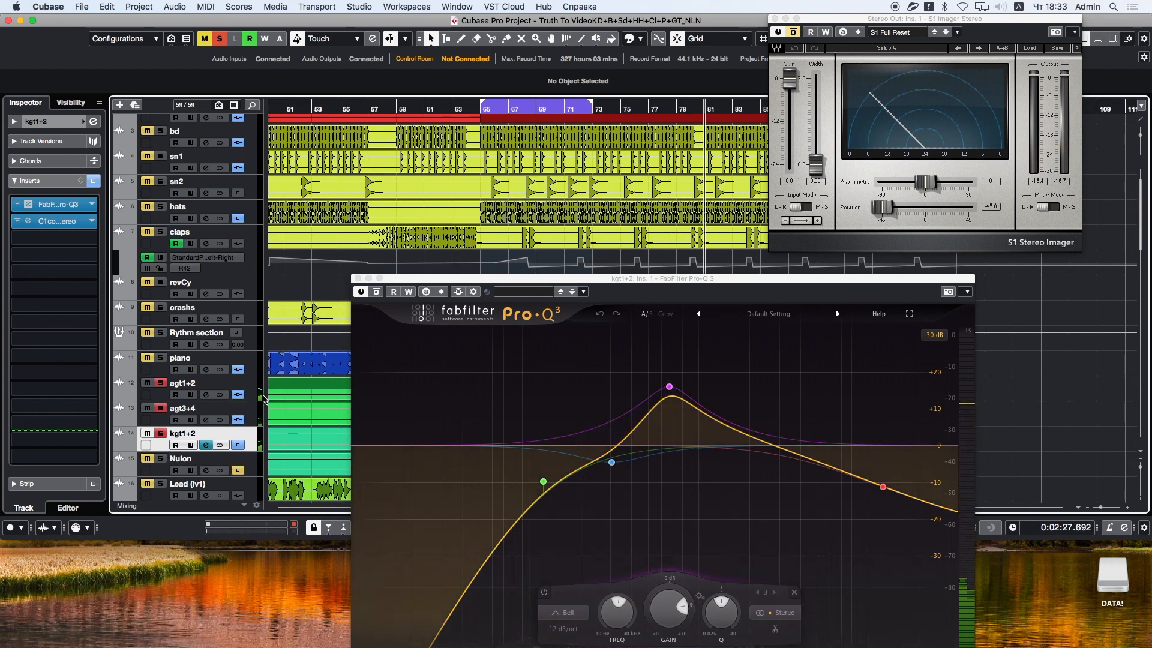
left_click(358, 279)
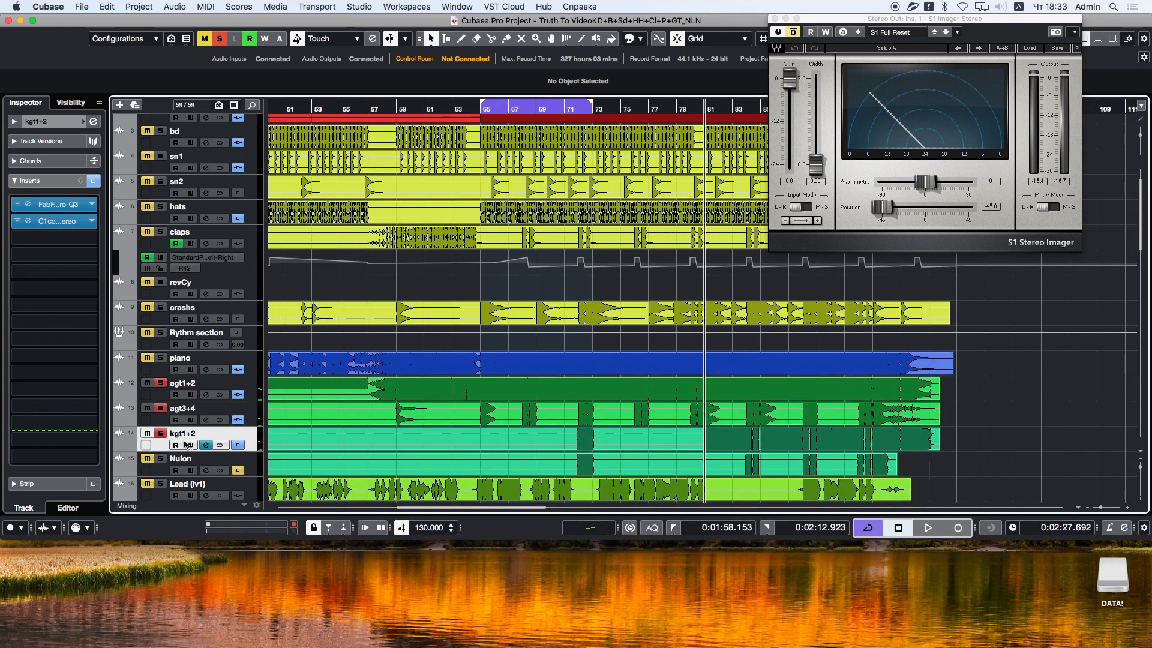
Add the Nulon track to the solo and play it back together with the other soloed guitars
left_click(162, 459)
left_click(748, 111)
key("space")
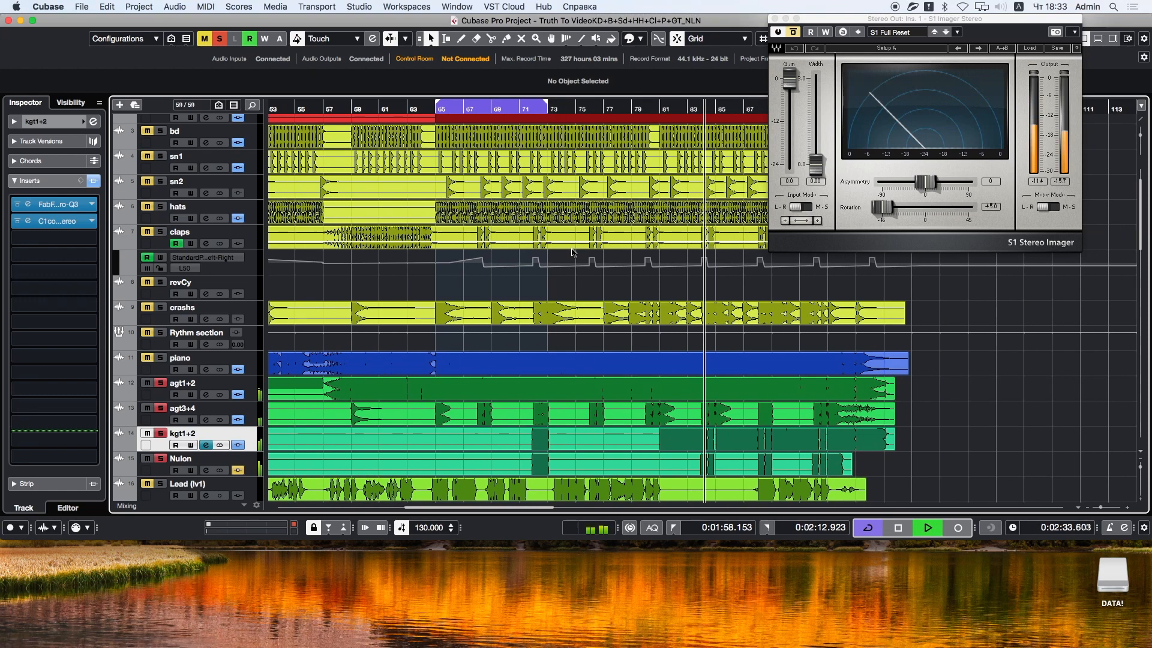
key("space")
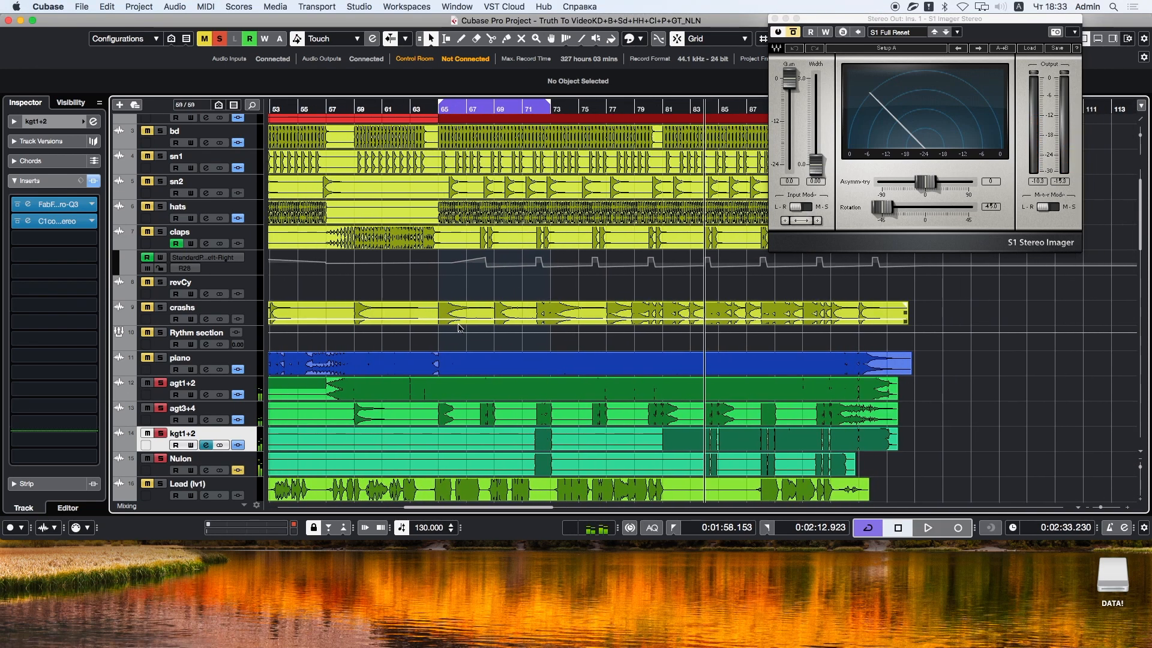
Turn off the bypass of the Nulon track's Pro-Q 3, listen to the result, and close the equalizer
left_click(163, 476)
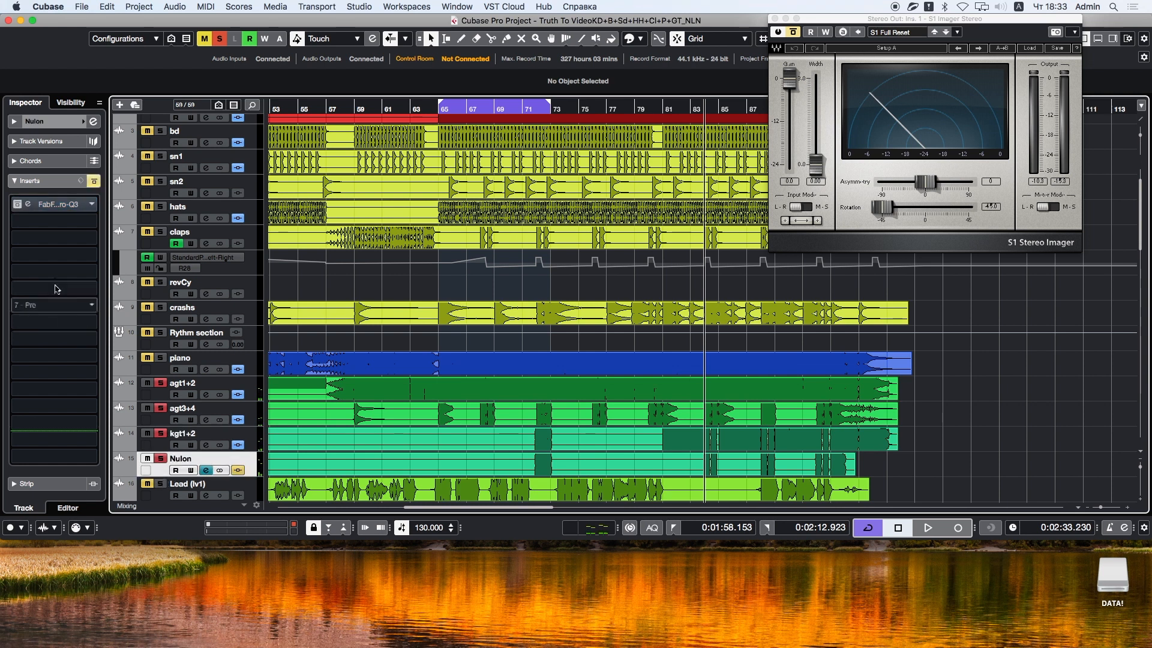
left_click(28, 205)
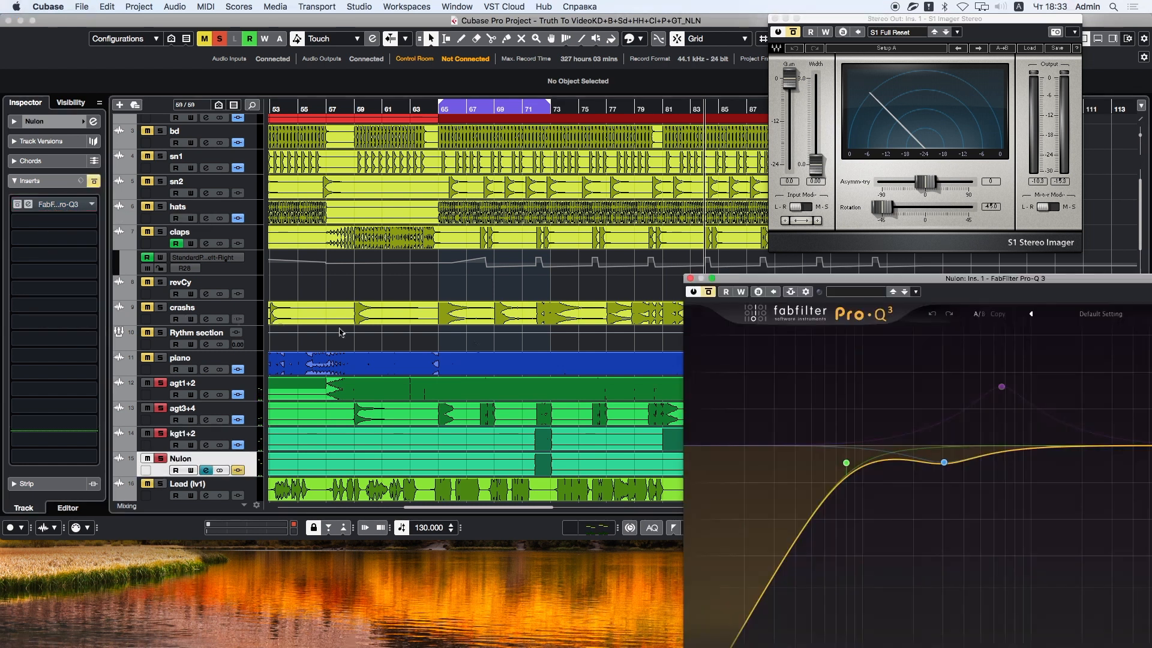
left_click_drag(823, 281, 401, 214)
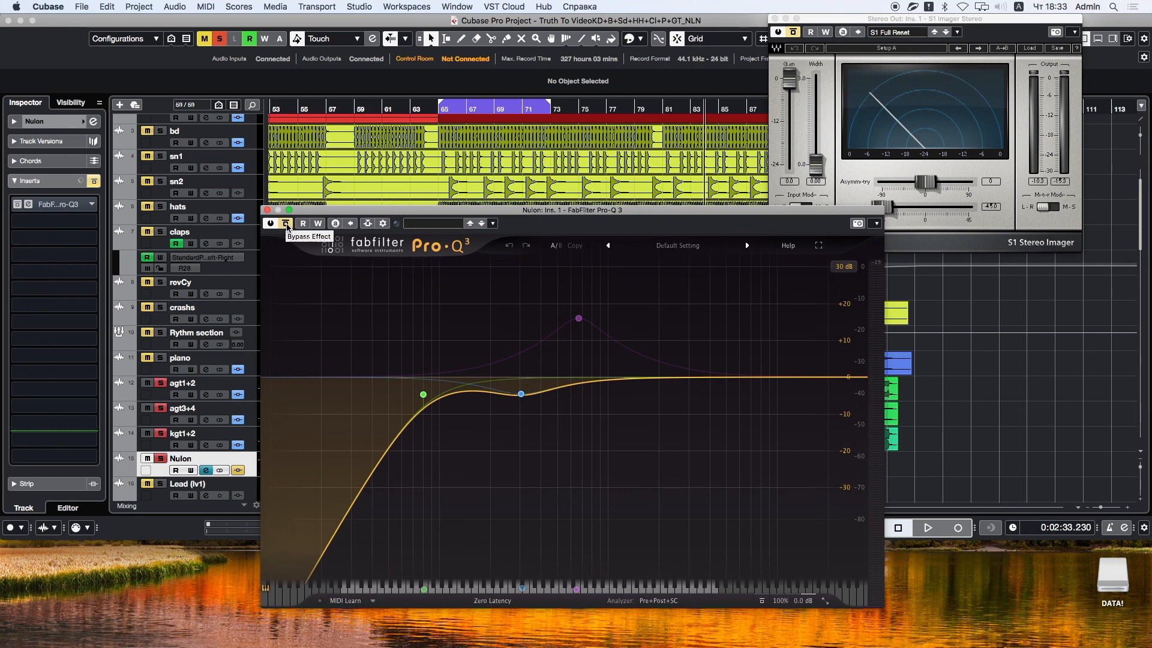
left_click(286, 225)
key("space")
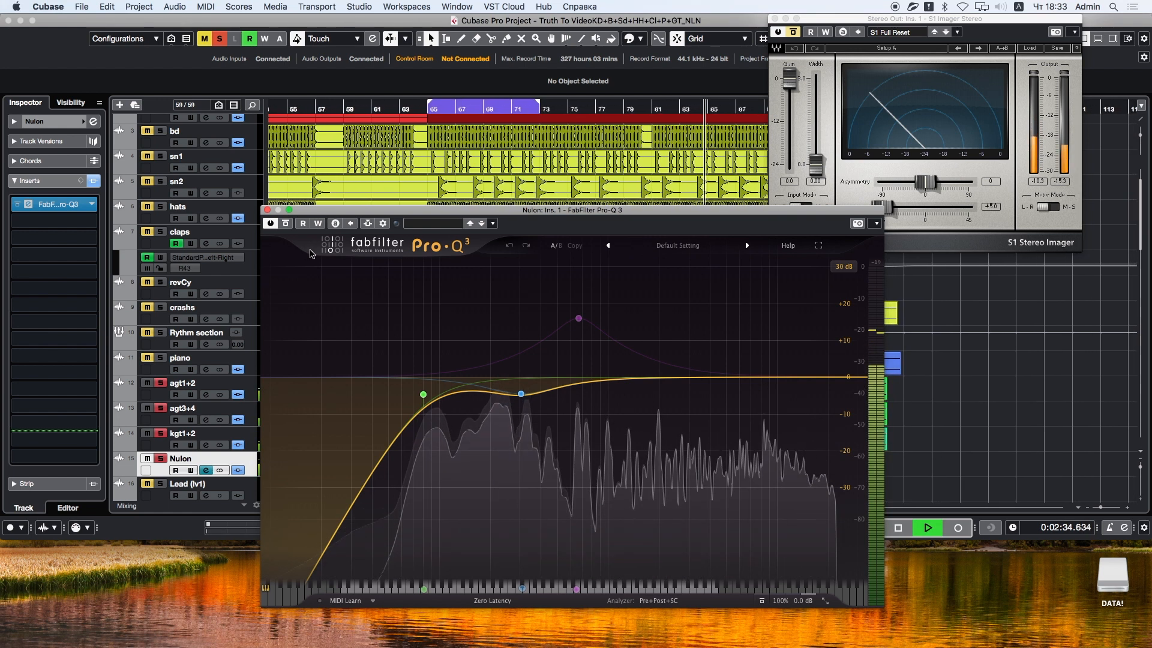
key("space")
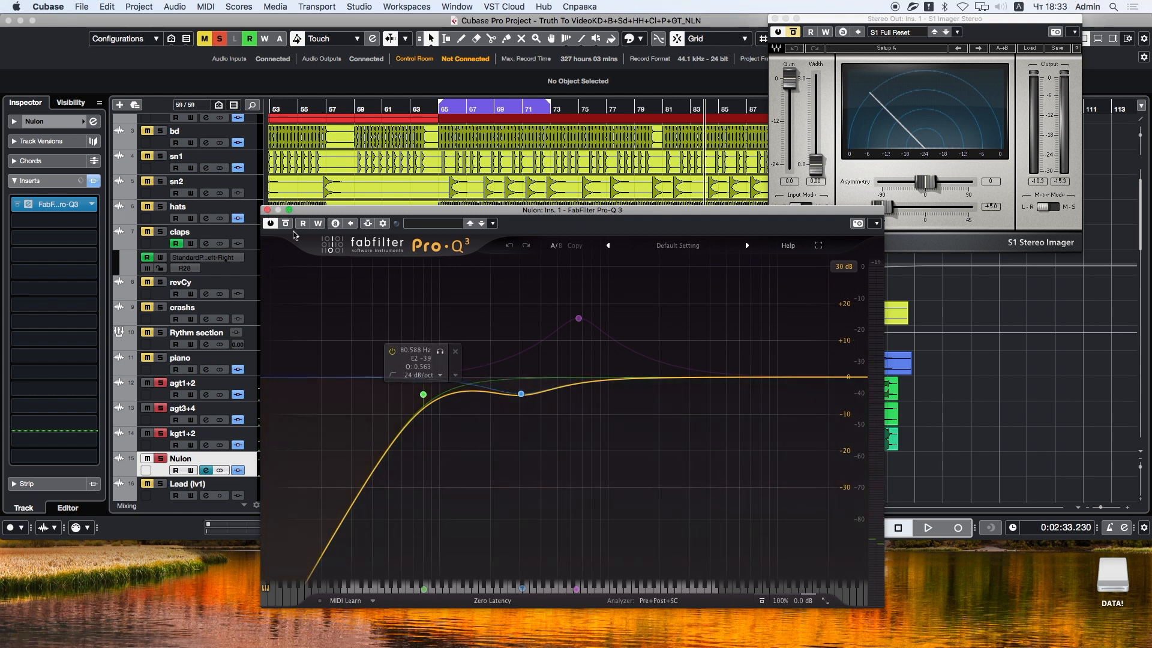
left_click(268, 210)
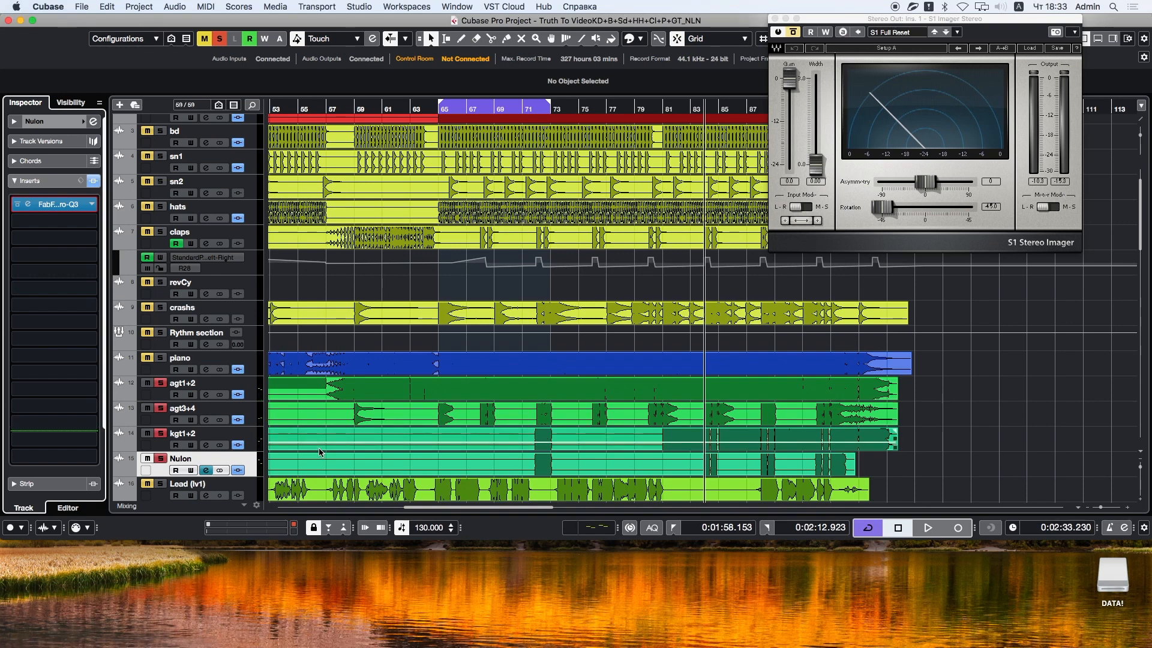
Play back the soloed guitar tracks, restarting playback from about bar 80
key("space")
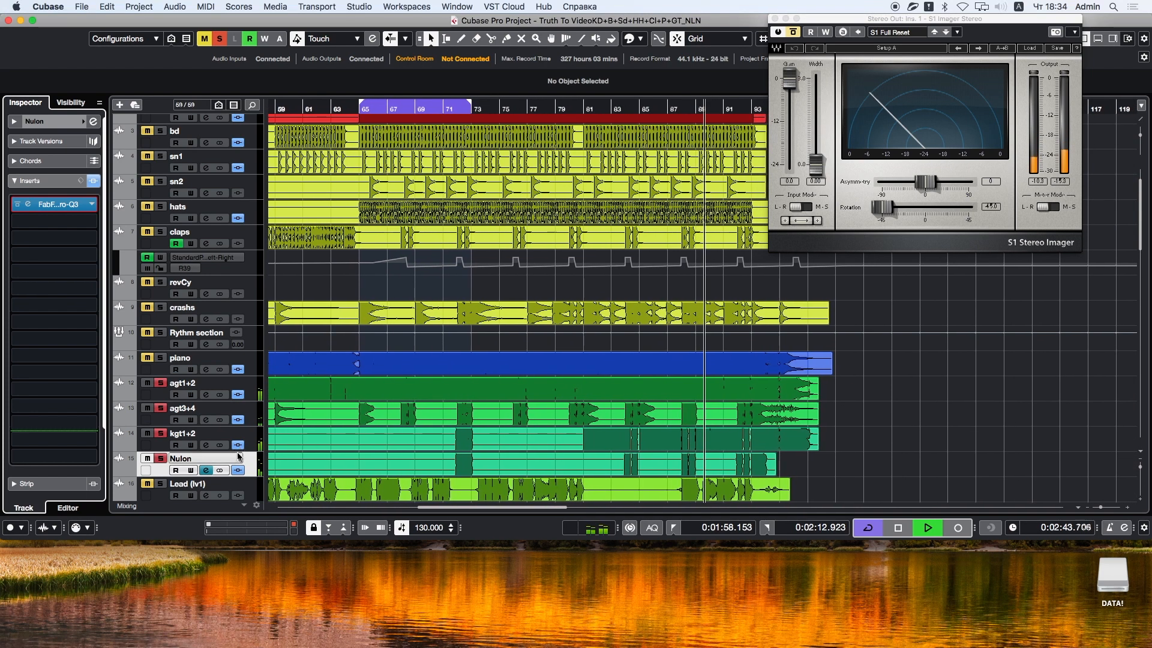
key("space")
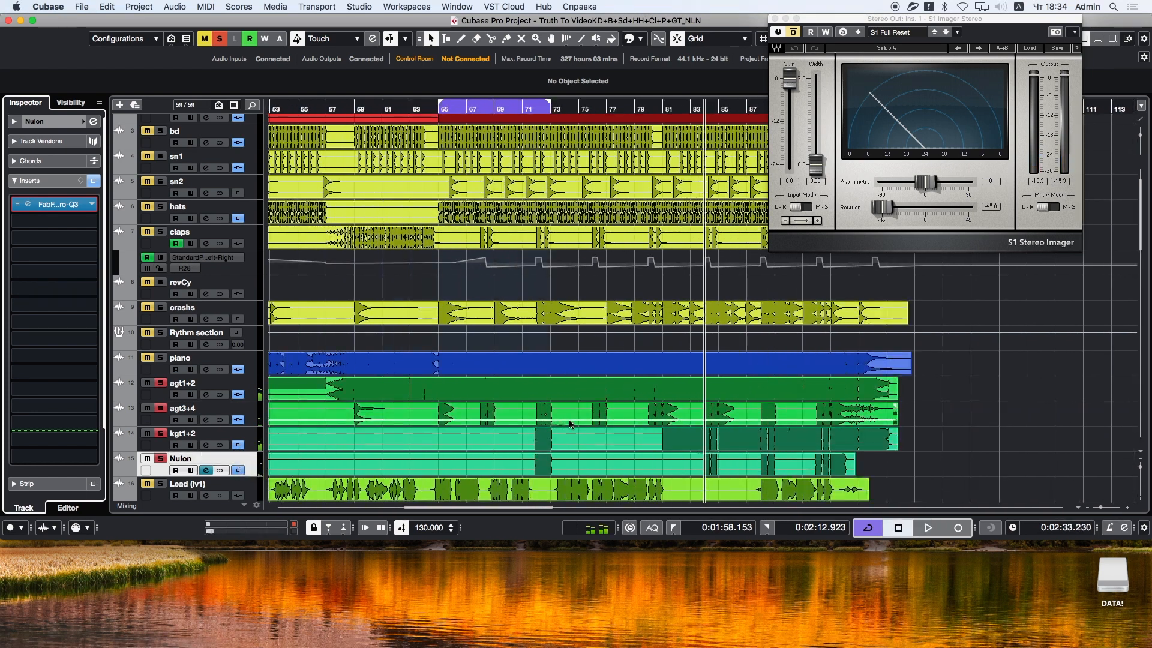
left_click(365, 443)
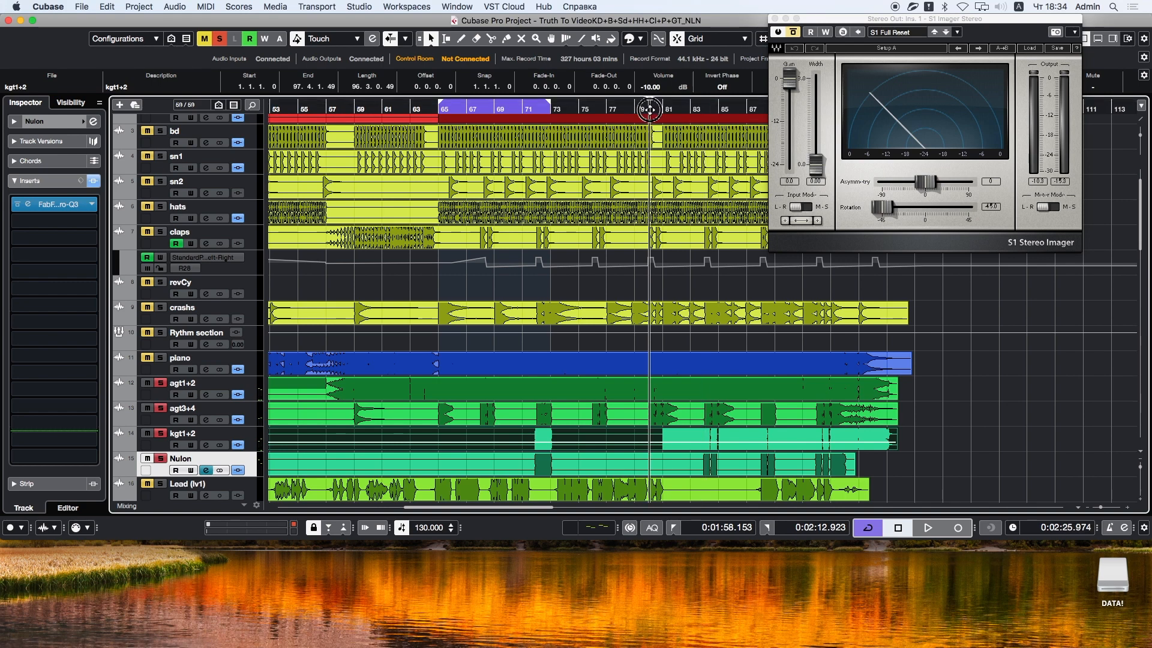
key("space")
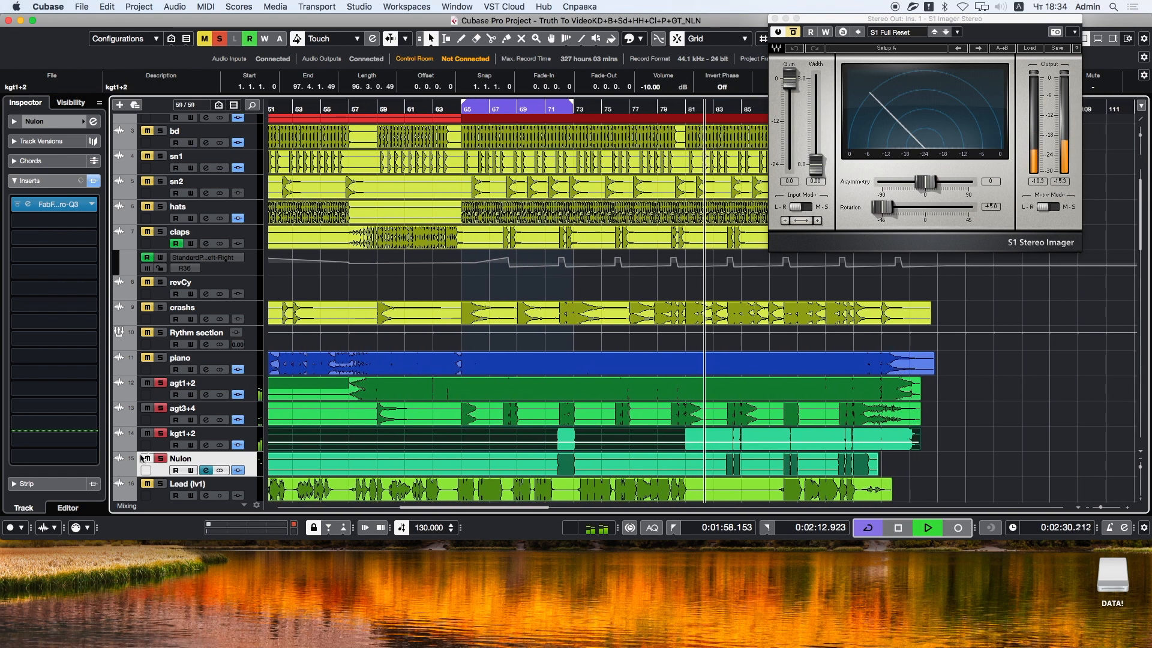
Try retuning band 3 of the kgt1+2 track's Pro-Q 3 to several frequencies during playback, ending at 610.38 Hz
left_click(207, 436)
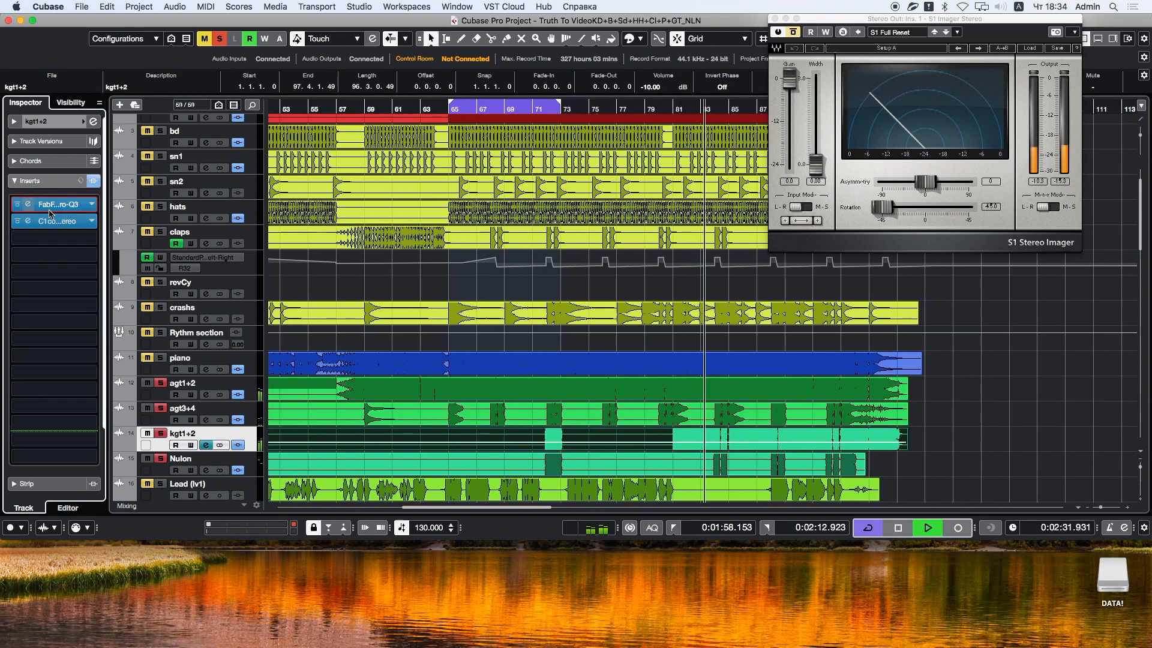
left_click(51, 205)
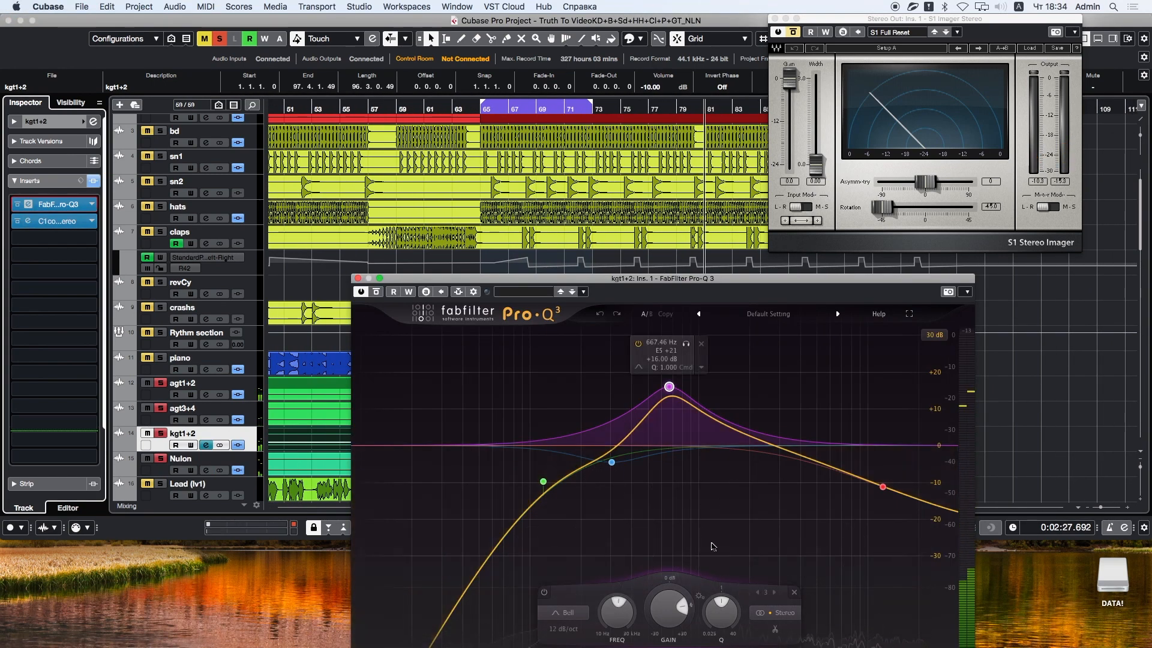
key("space")
left_click_drag(612, 613, 623, 609)
key("KP_Subtract")
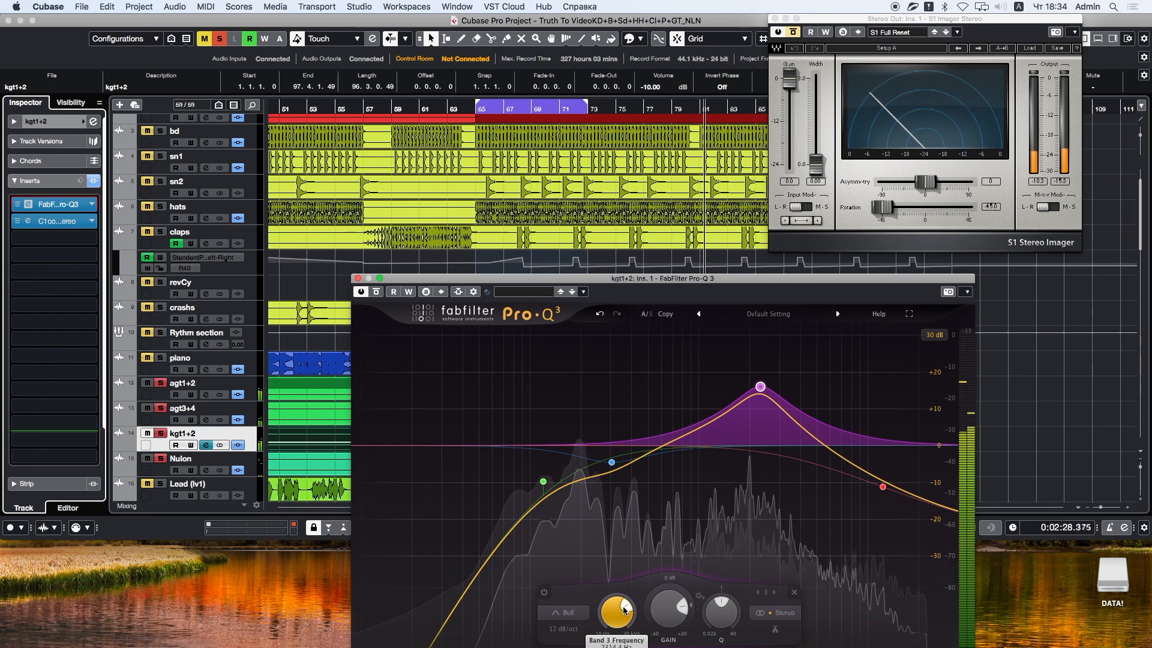
left_click_drag(624, 609, 621, 607)
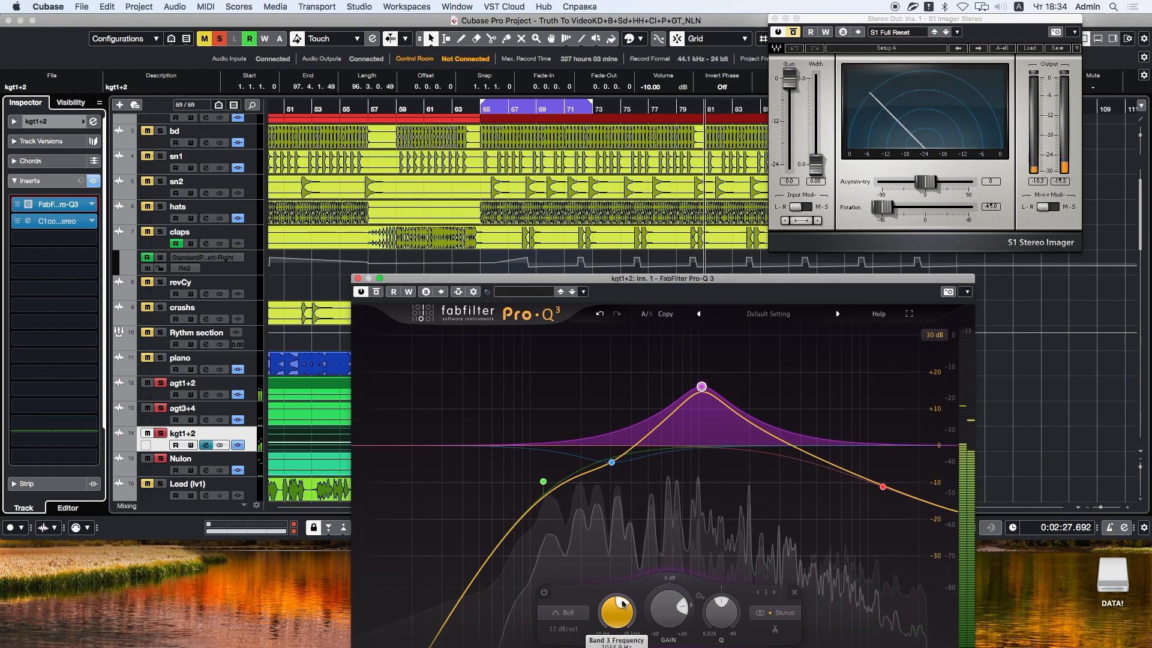
left_click_drag(624, 603, 623, 593)
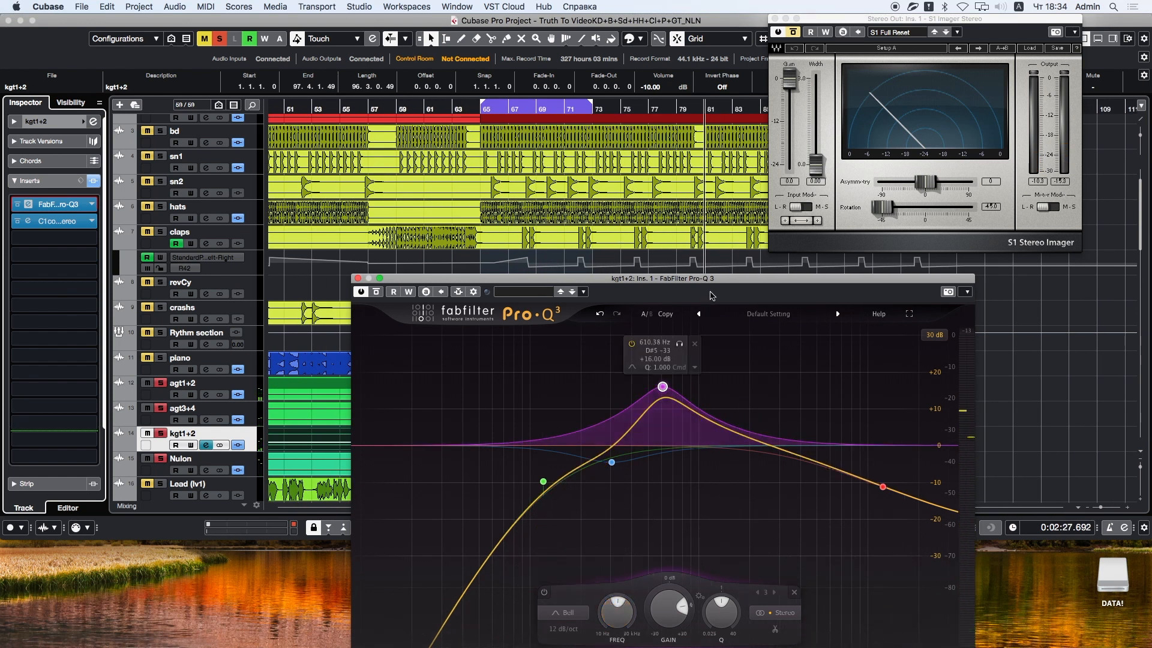
Undo the band 3 frequency changes in the kgt1+2 equalizer, listen to it again, and close its window
left_click(599, 313)
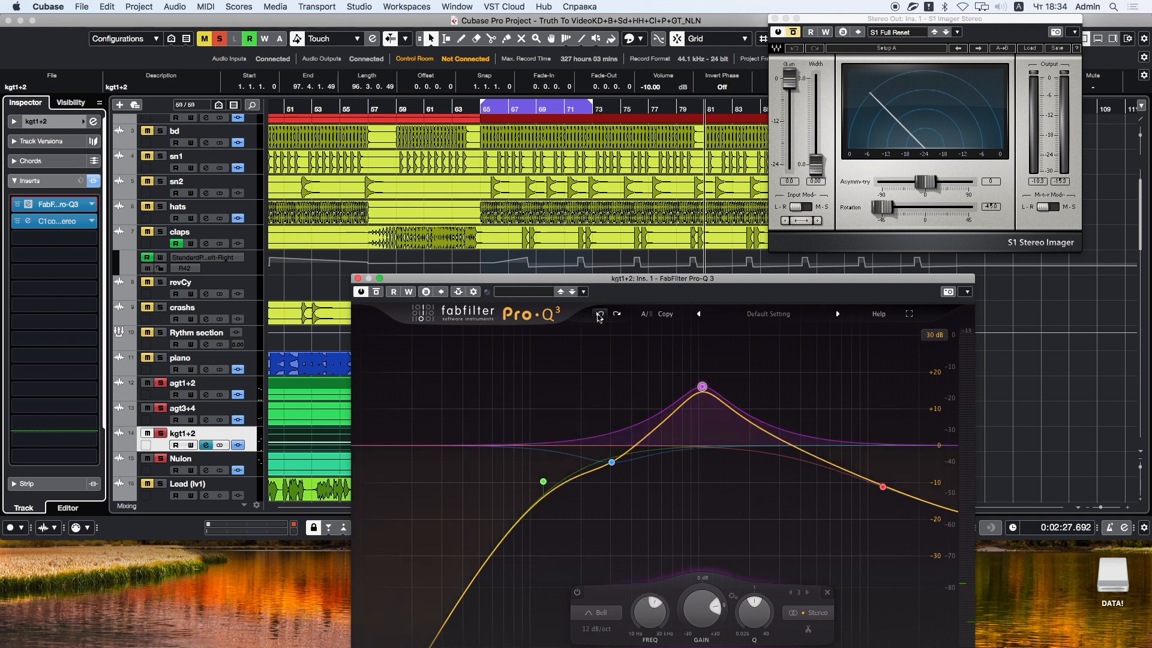
left_click(600, 314)
key("space")
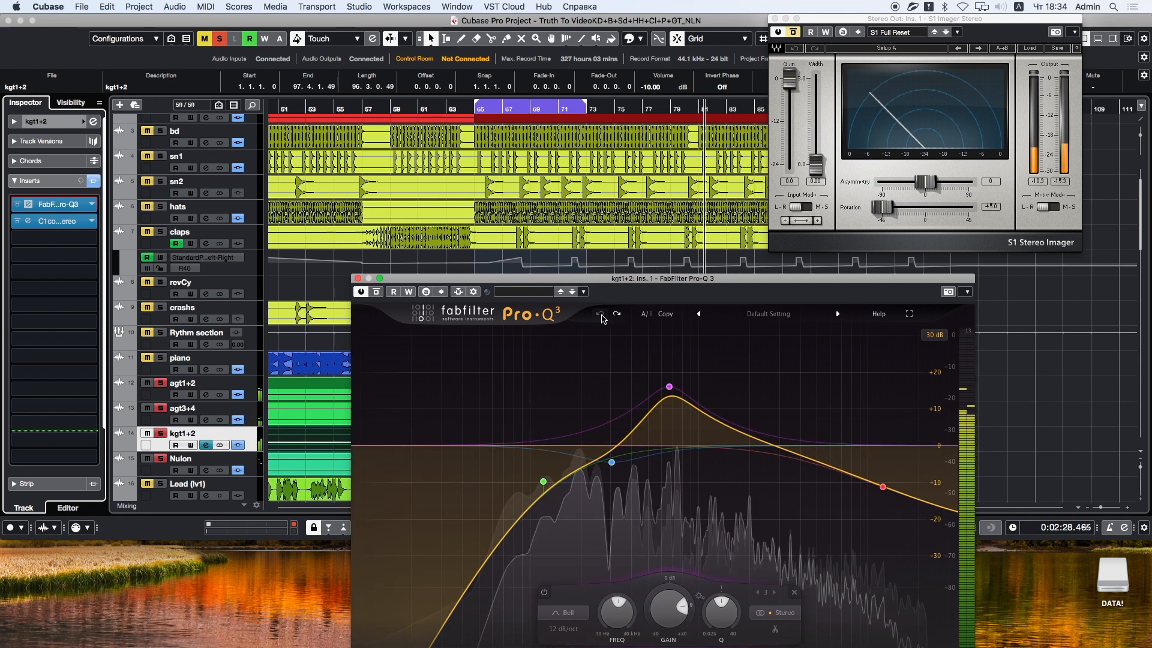
left_click(358, 279)
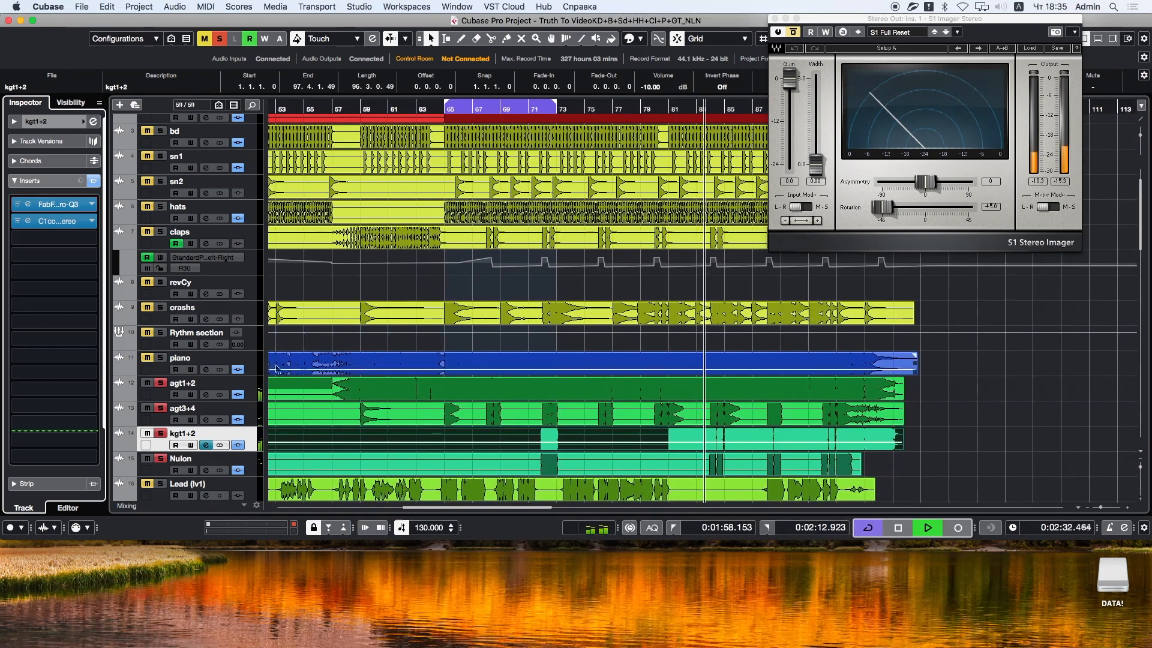